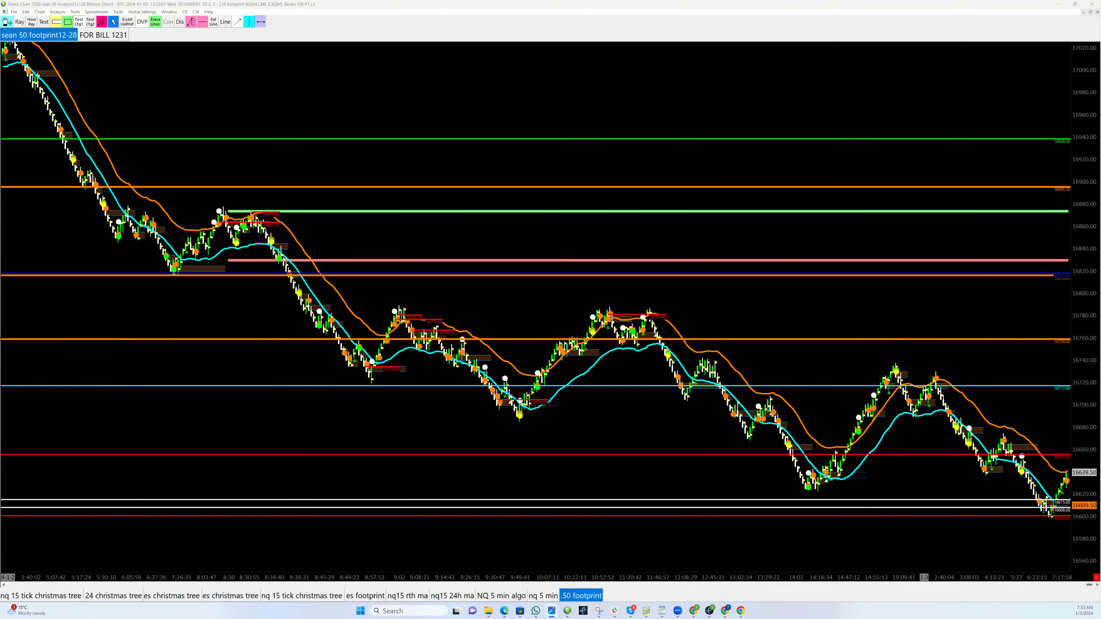
# Step: View the tnp logo.png image full screen, then close it to return to the chart
pyautogui.click(552, 611)
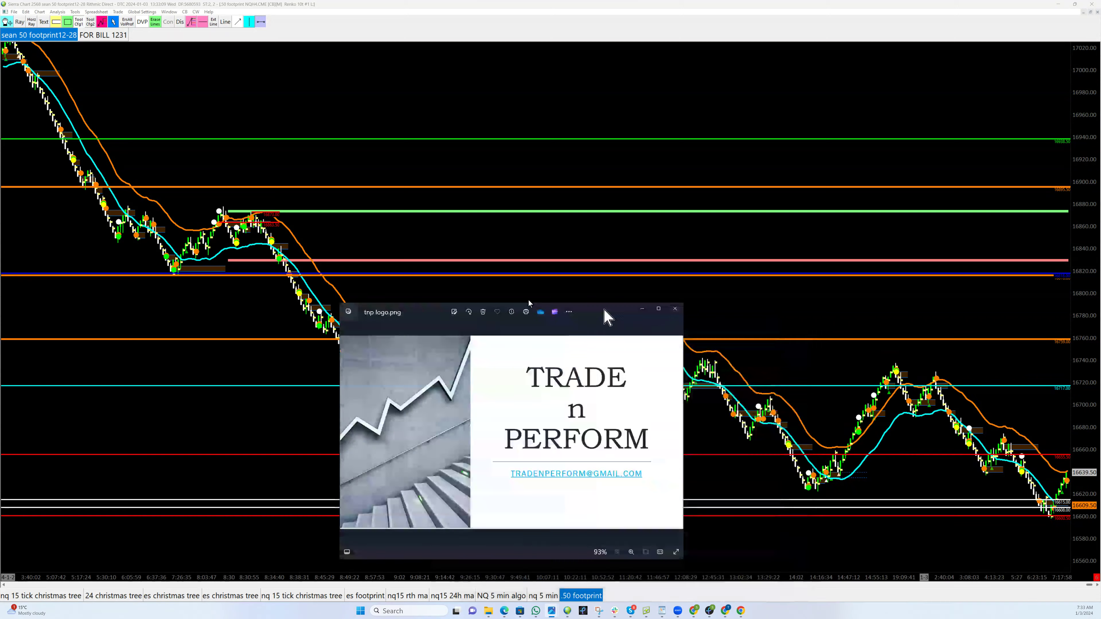
pyautogui.click(583, 298)
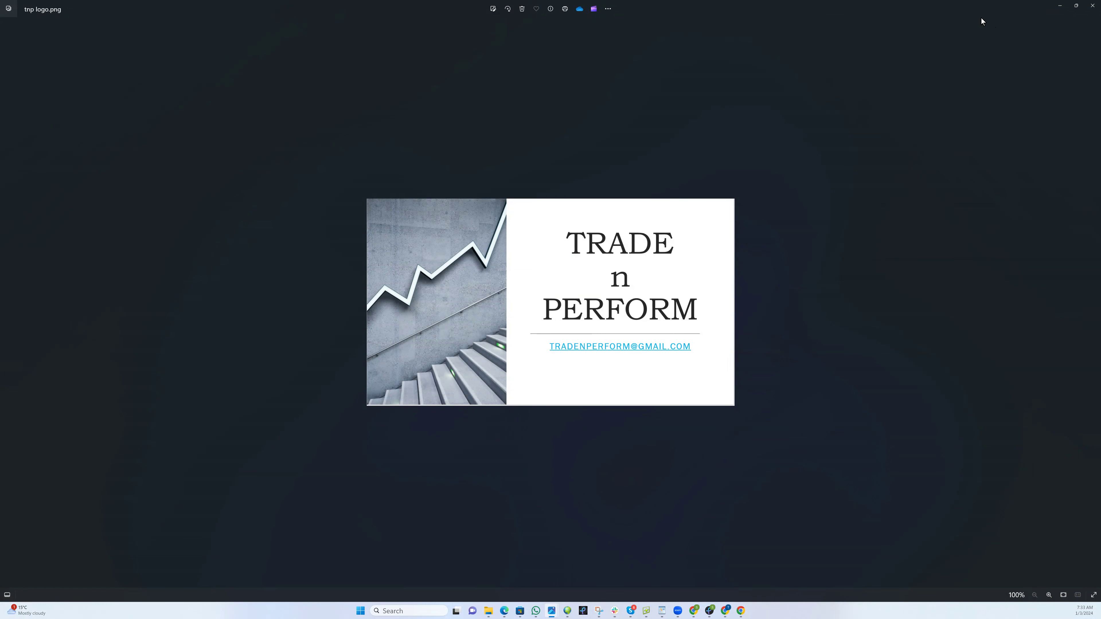
pyautogui.click(1059, 6)
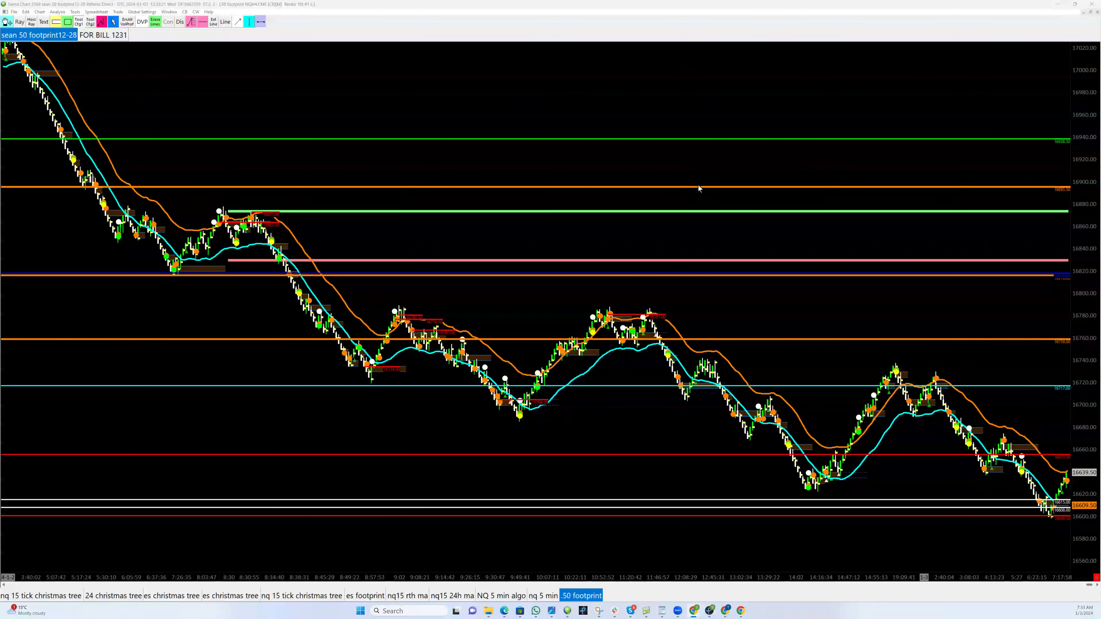
# Step: Draw white arrows at the swing high, one rising to and one falling from the green level
pyautogui.click(293, 209)
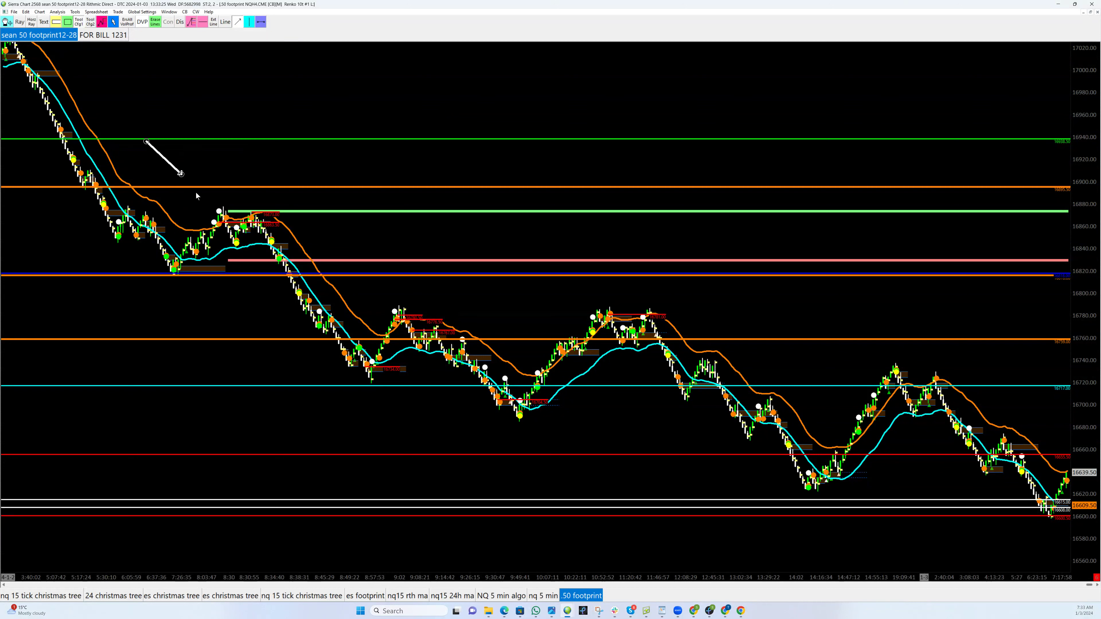
pyautogui.click(220, 203)
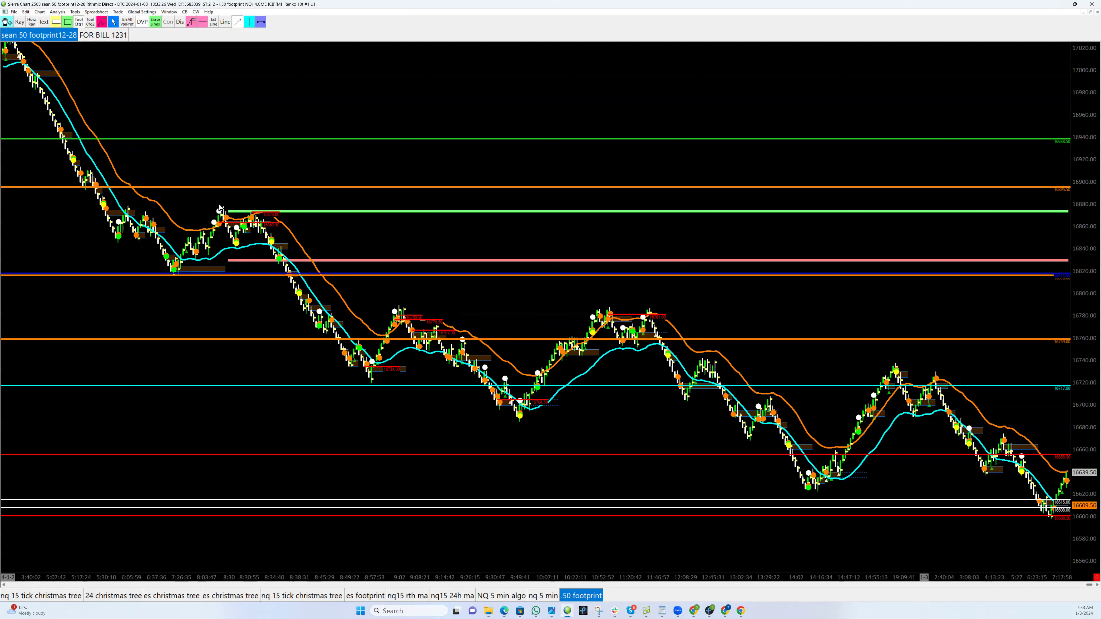
pyautogui.click(241, 256)
pyautogui.click(274, 212)
pyautogui.click(246, 209)
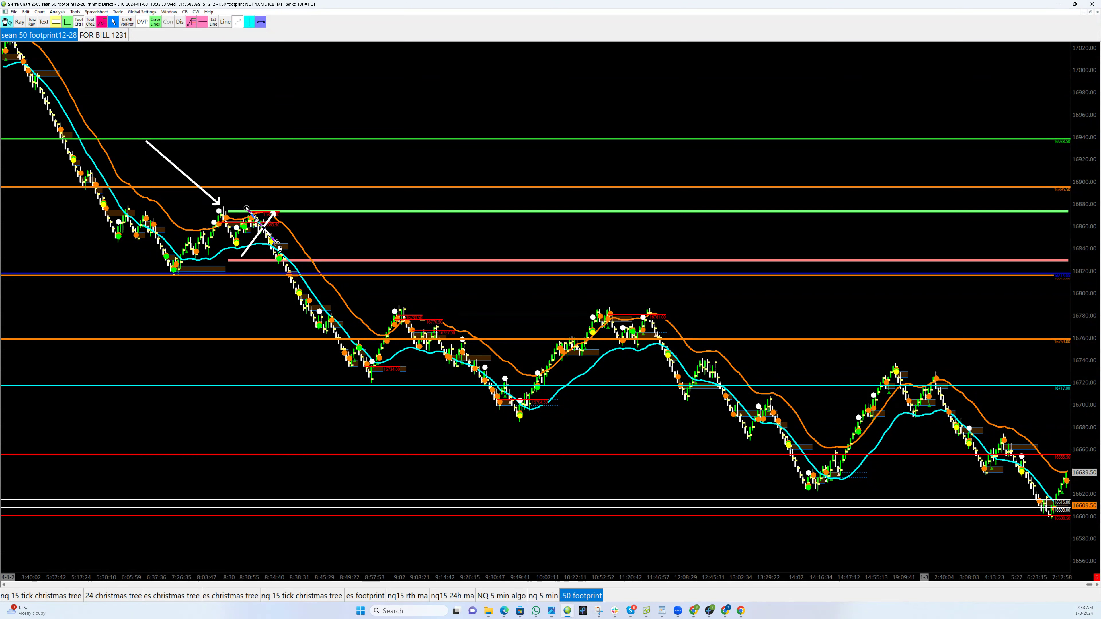
pyautogui.click(290, 261)
pyautogui.hotkey('alt', 'Tab')
pyautogui.moveTo(767, 272); pyautogui.dragTo(532, 256)
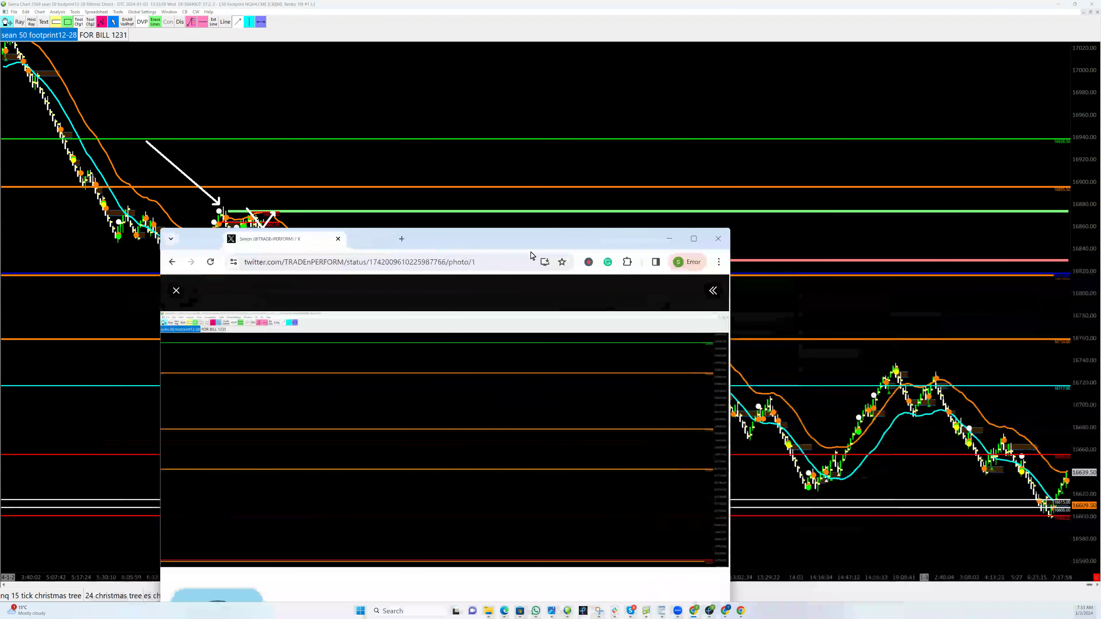
pyautogui.click(693, 238)
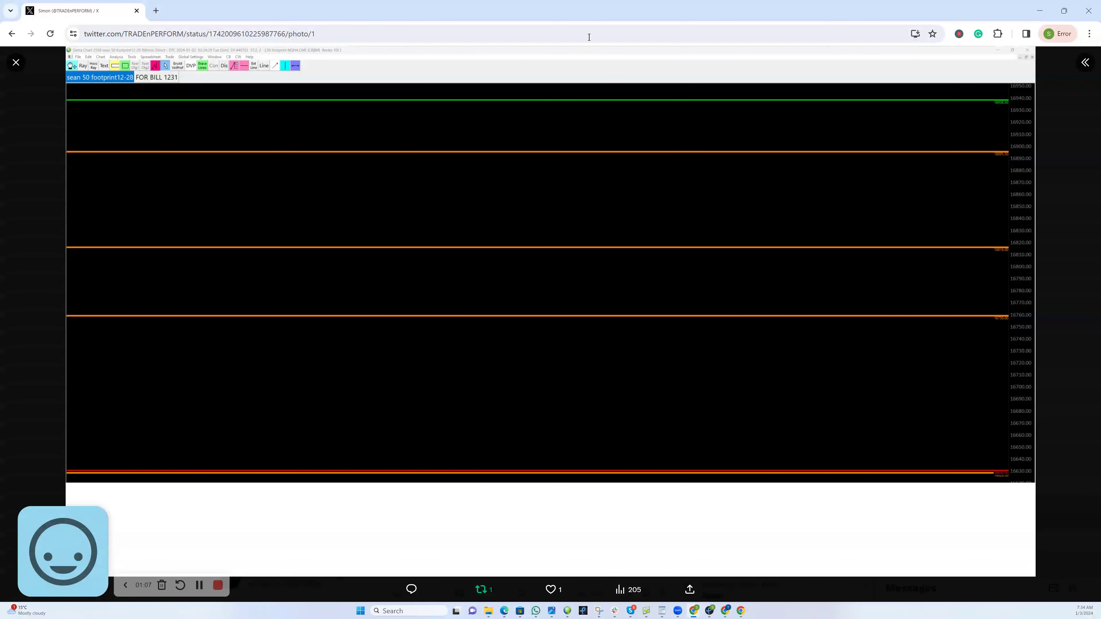
pyautogui.moveTo(570, 12); pyautogui.dragTo(1100, 178)
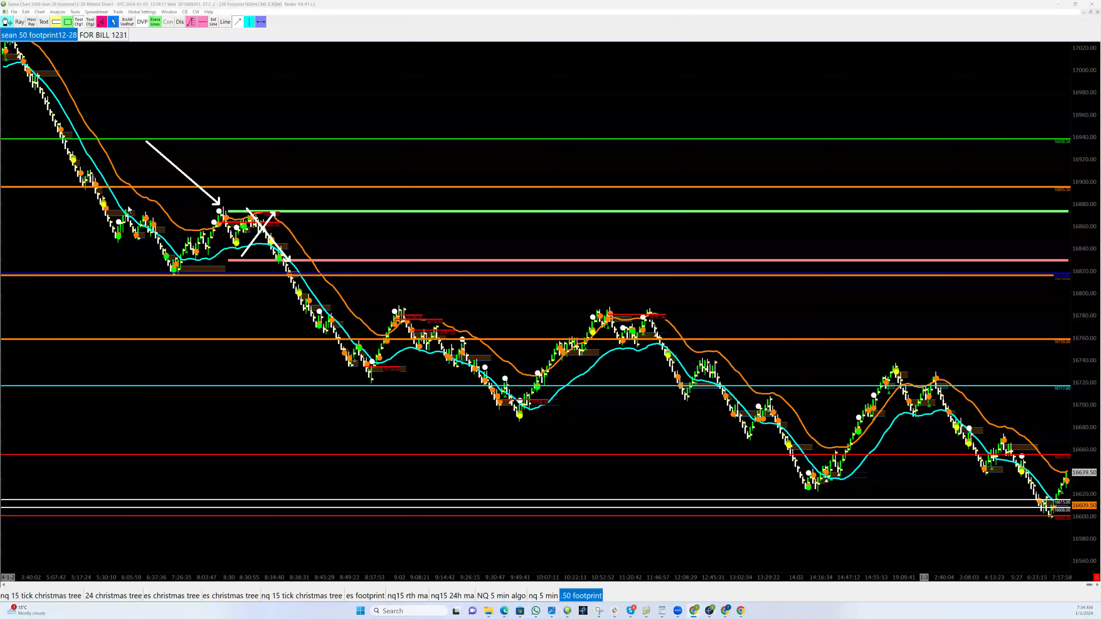
# Step: Draw an arrow to the left swing high, stretch the price scale, then arrow the blue-level break
pyautogui.click(238, 21)
pyautogui.moveTo(189, 168); pyautogui.dragTo(129, 205)
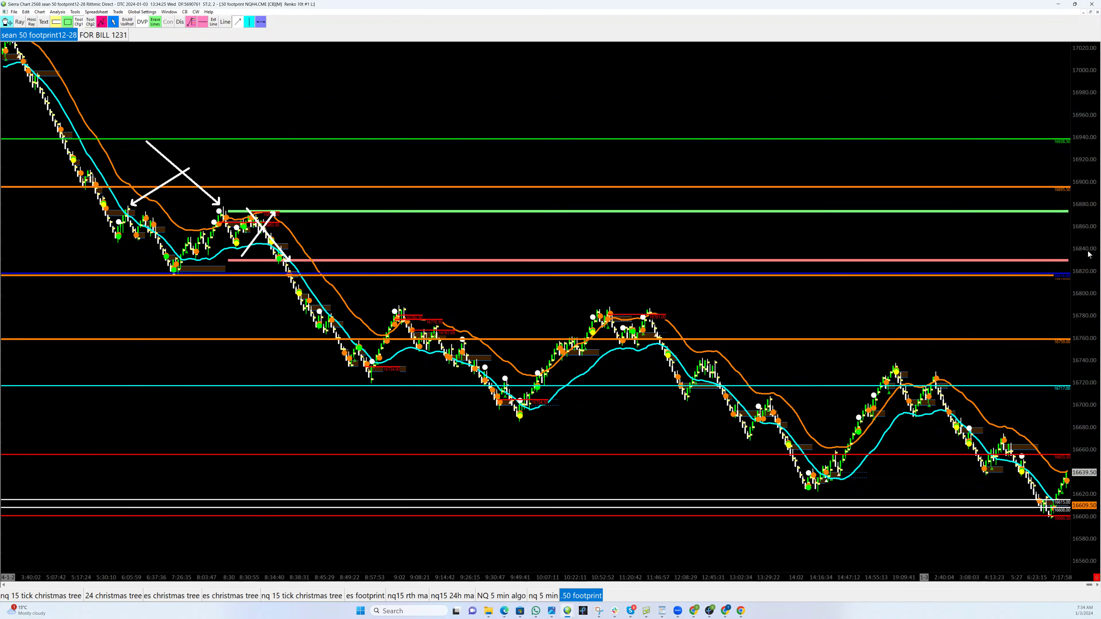
pyautogui.moveTo(1082, 243); pyautogui.dragTo(1080, 281)
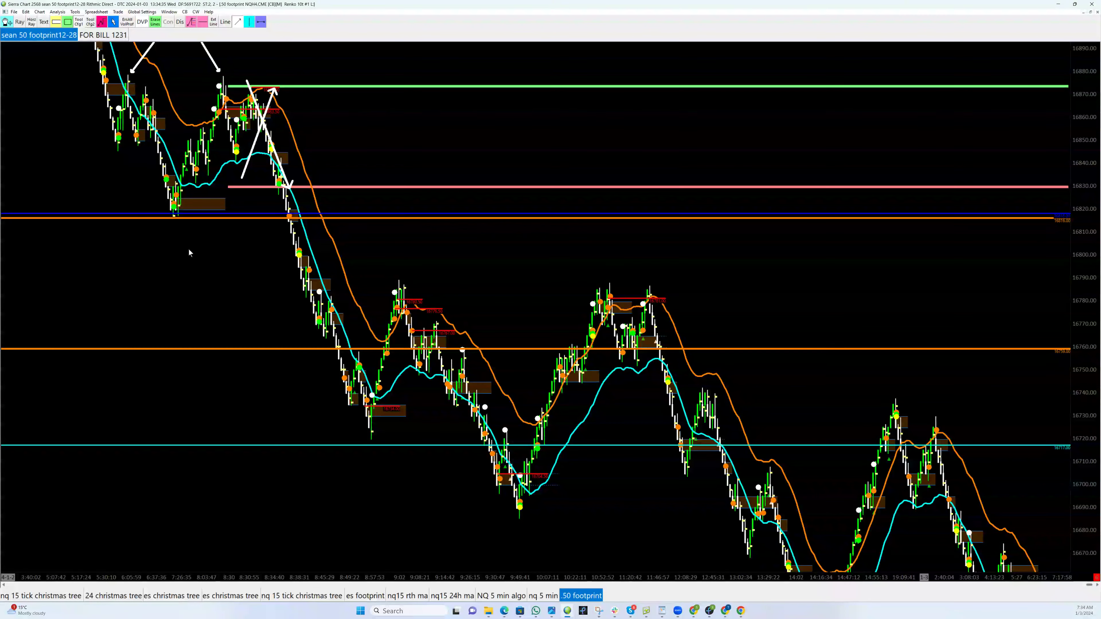
pyautogui.moveTo(162, 256)
pyautogui.mouseDown()
pyautogui.moveTo(321, 199)
pyautogui.moveTo(297, 212)
pyautogui.mouseUp()
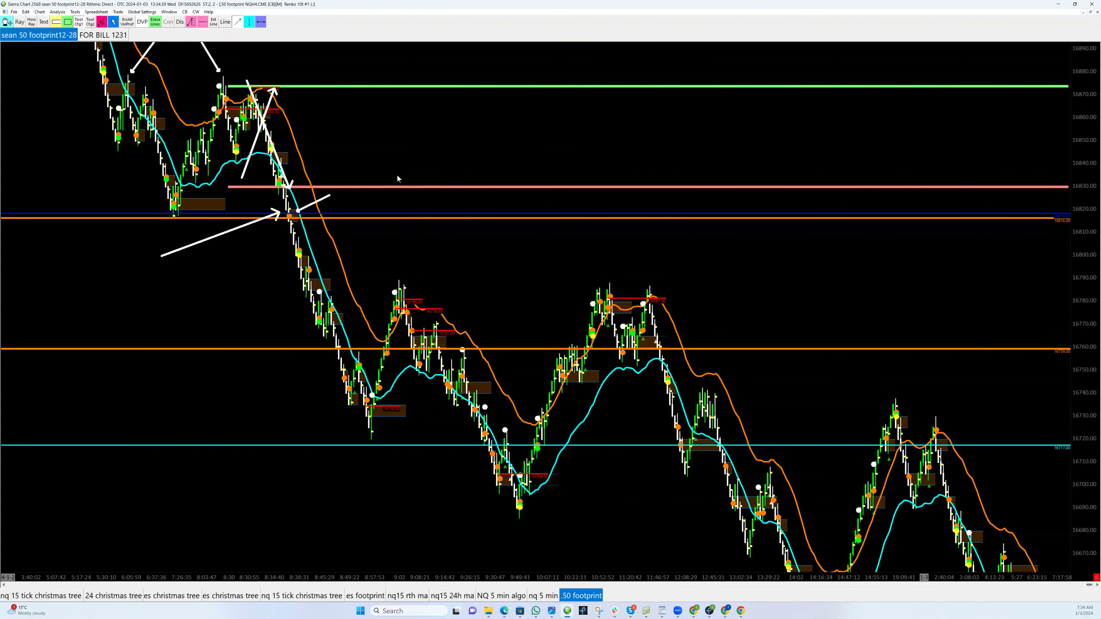
# Step: Draw a short arrow crossing the pink level and a long arrow rising from the blue level
pyautogui.scroll(-3, 397, 176)
pyautogui.scroll(-5, 397, 176)
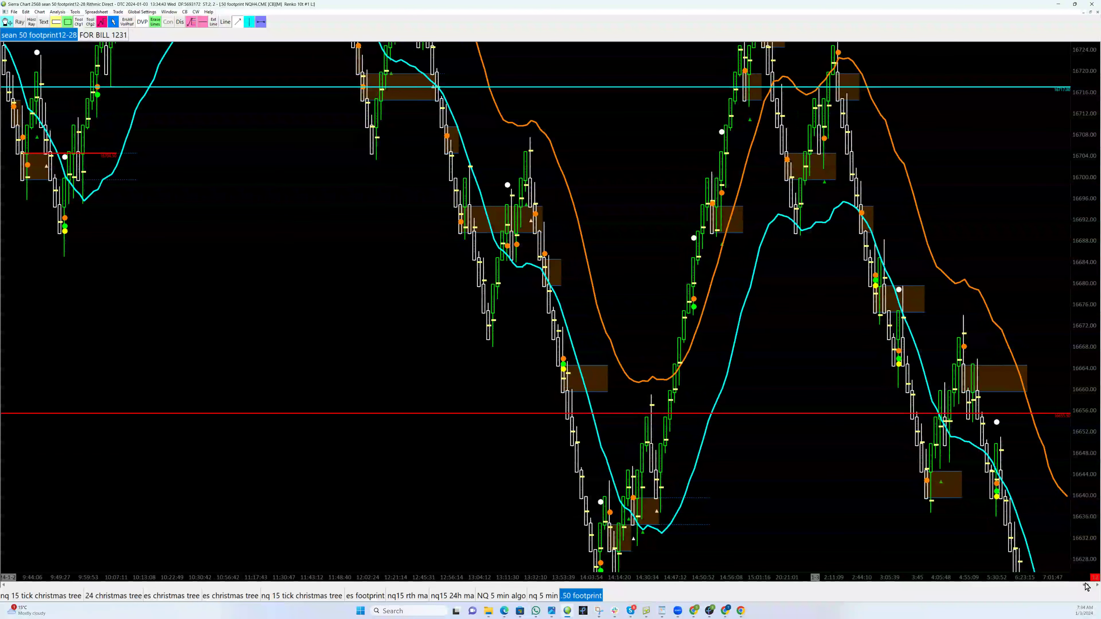
pyautogui.moveTo(1086, 585); pyautogui.dragTo(878, 586)
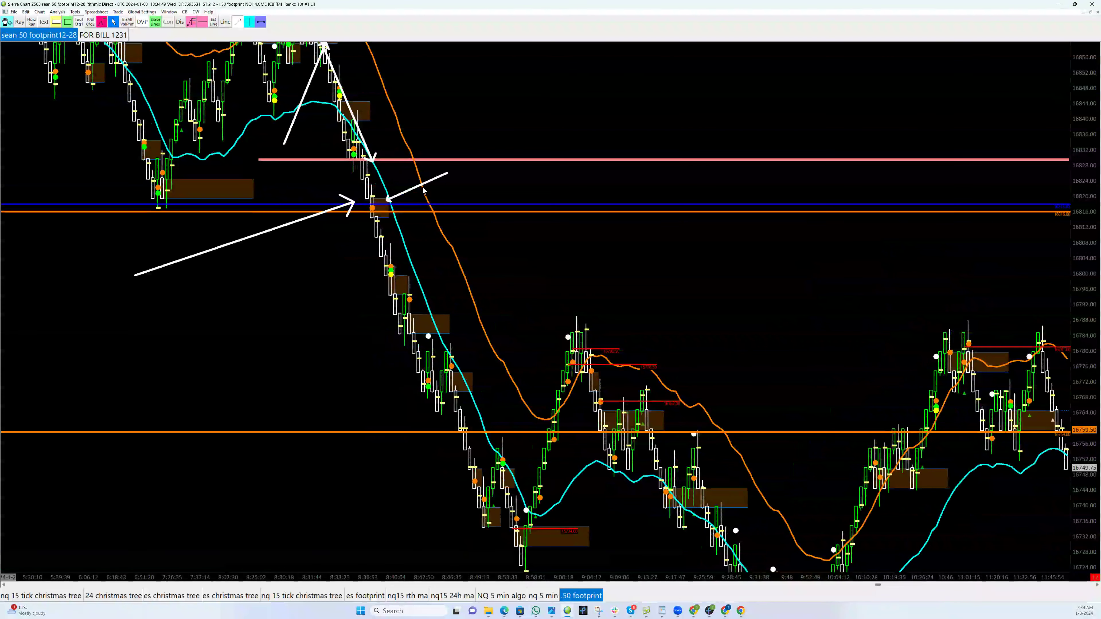
pyautogui.moveTo(367, 191); pyautogui.dragTo(391, 160)
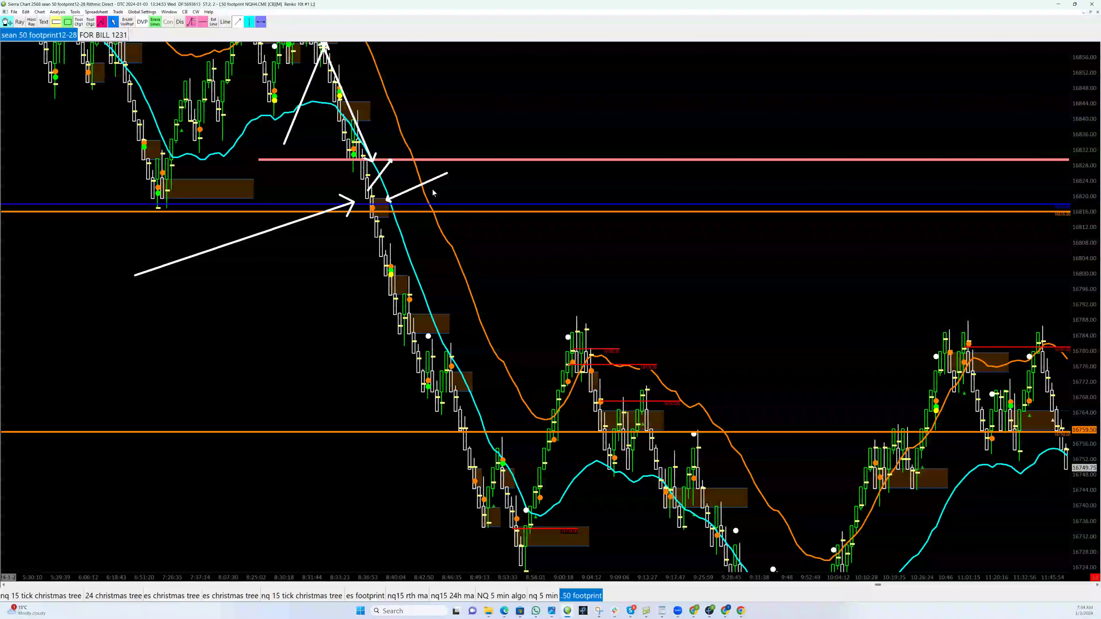
pyautogui.moveTo(400, 198)
pyautogui.mouseDown()
pyautogui.moveTo(476, 126)
pyautogui.moveTo(579, 304)
pyautogui.mouseUp()
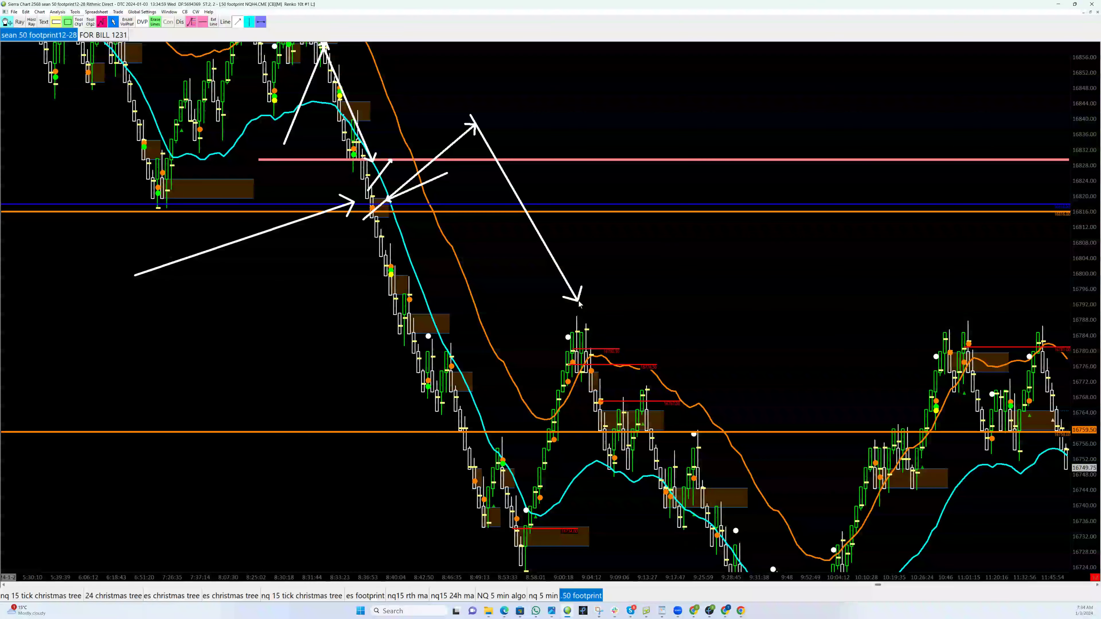
# Step: Erase the long falling arrow and the long rising arrow from the chart
pyautogui.rightClick(540, 237)
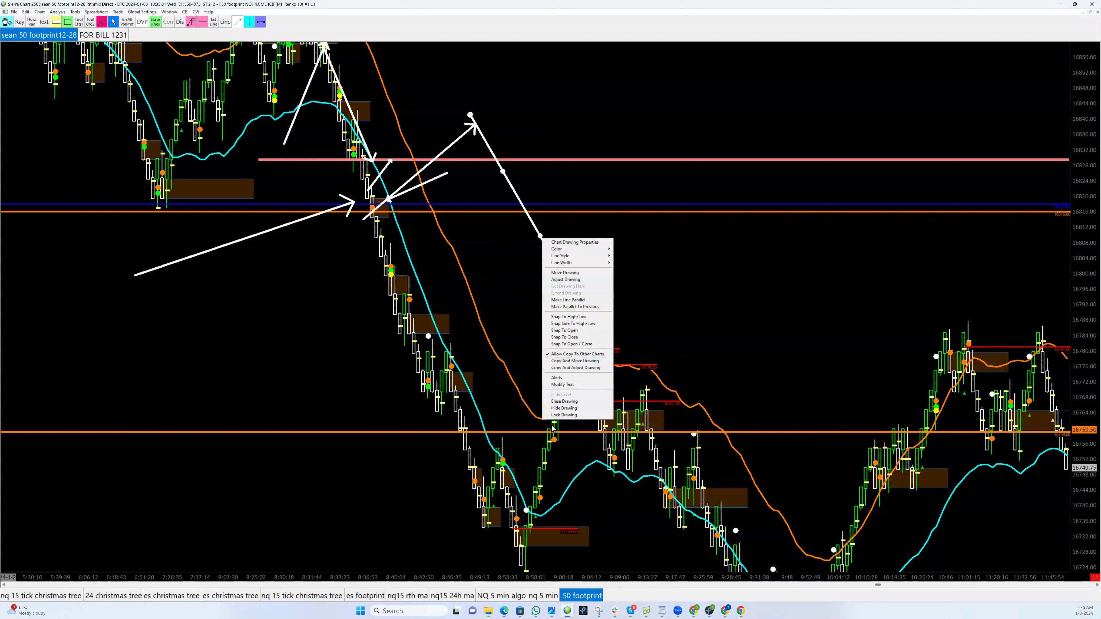
pyautogui.click(564, 401)
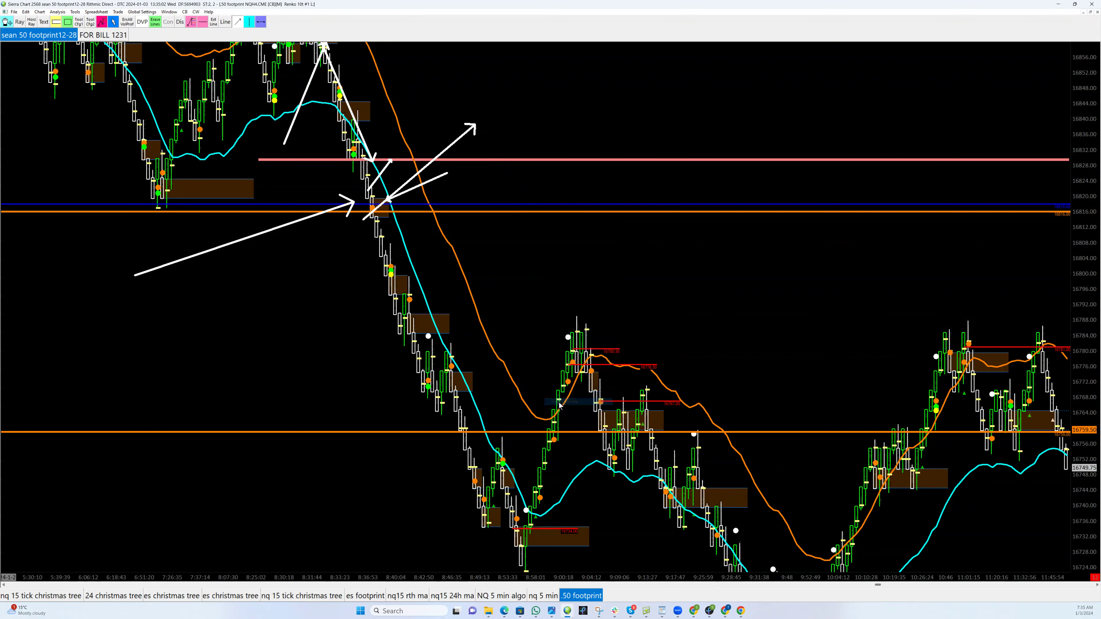
pyautogui.rightClick(417, 169)
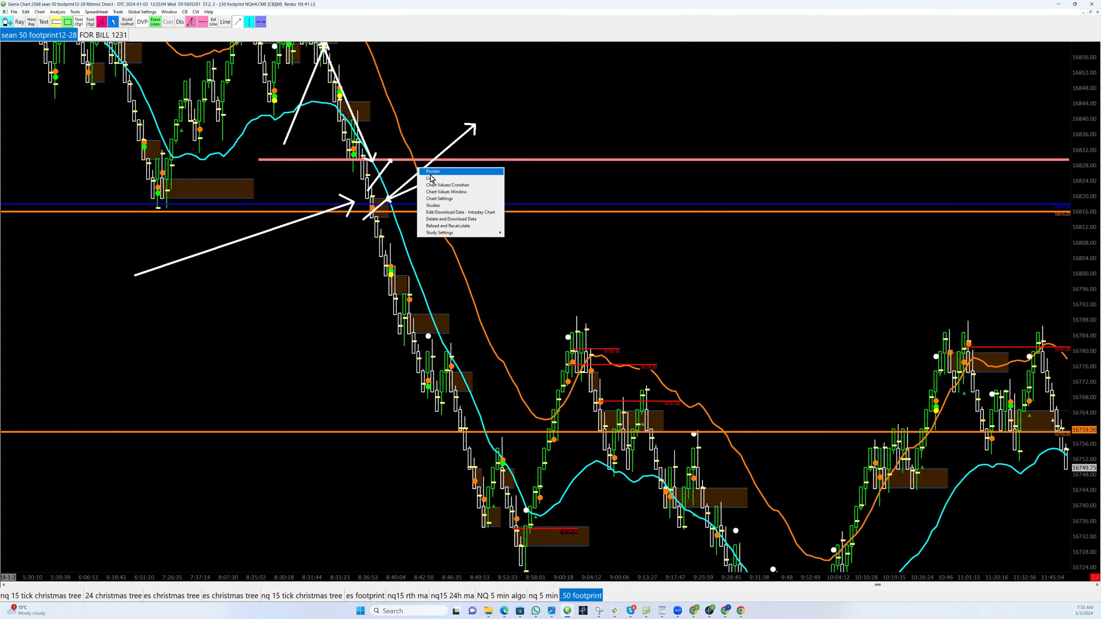
pyautogui.rightClick(409, 186)
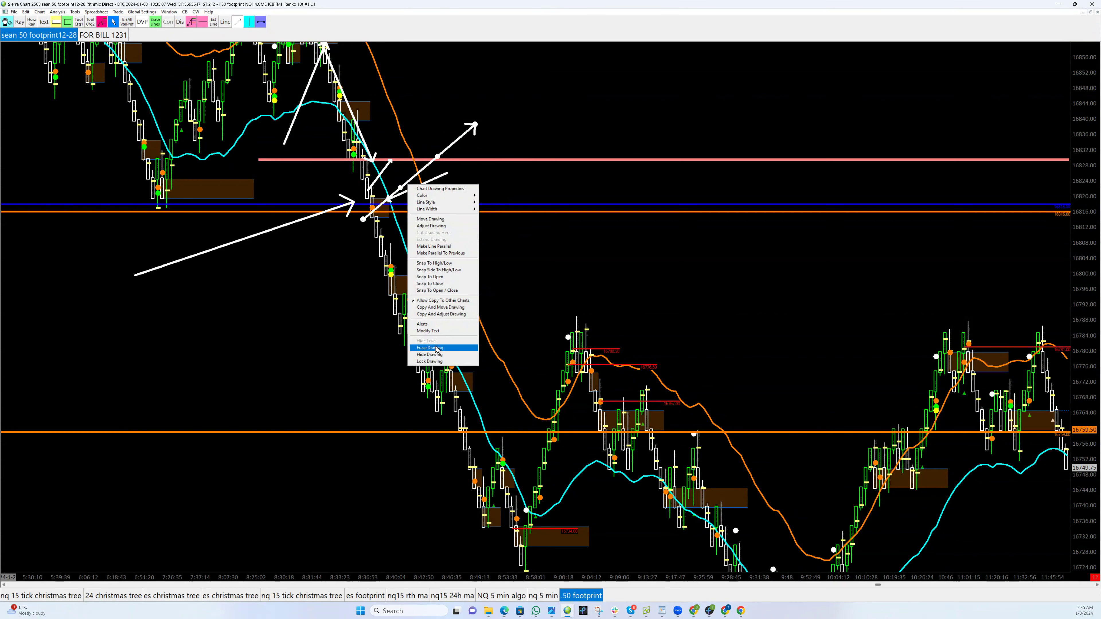
pyautogui.click(437, 347)
# Step: Erase both short crossing arrows at the pink level and select the long blue-level arrow
pyautogui.rightClick(414, 188)
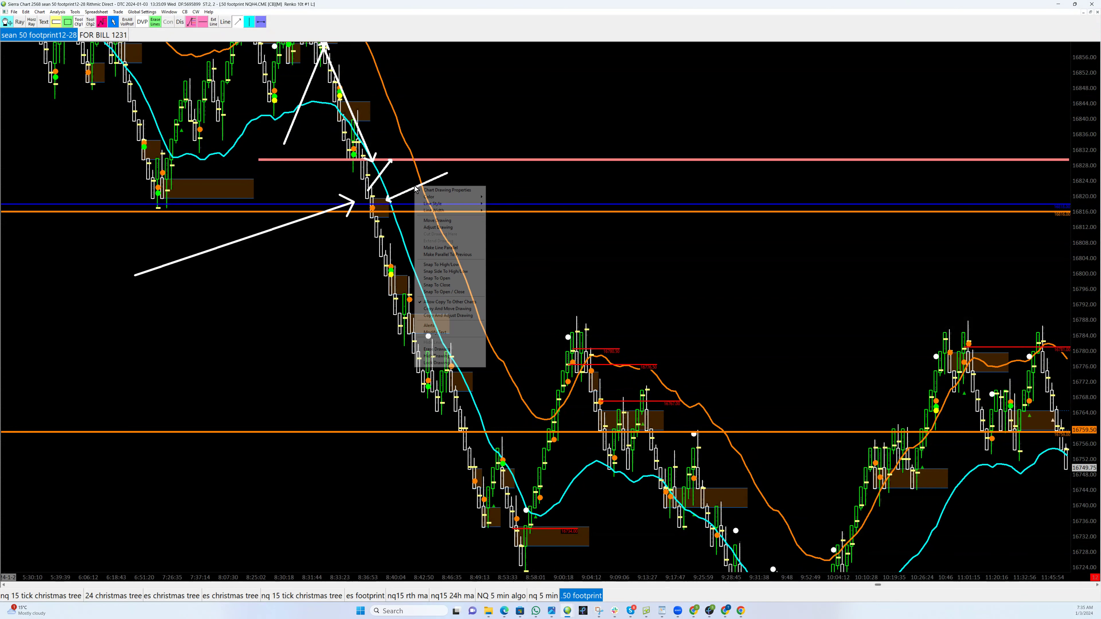
pyautogui.click(431, 349)
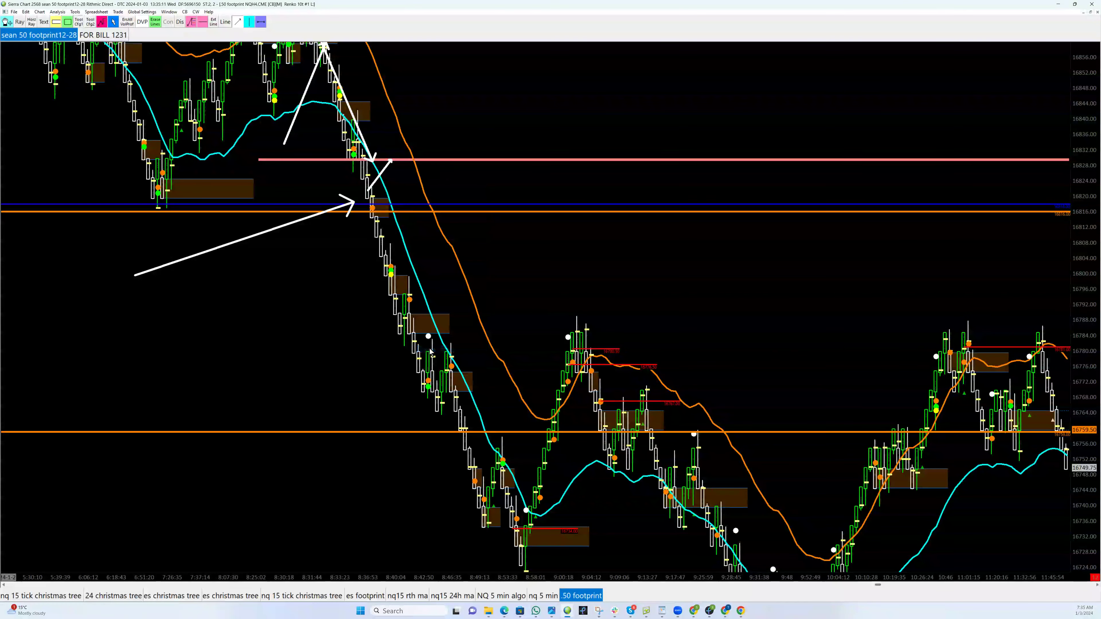
pyautogui.rightClick(385, 168)
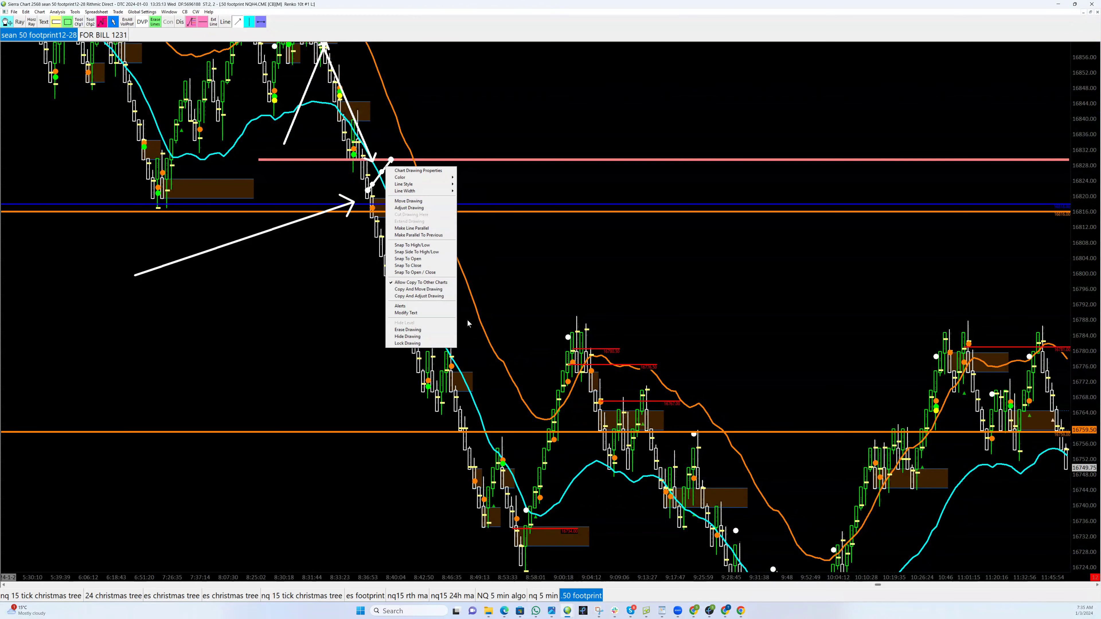
pyautogui.click(413, 330)
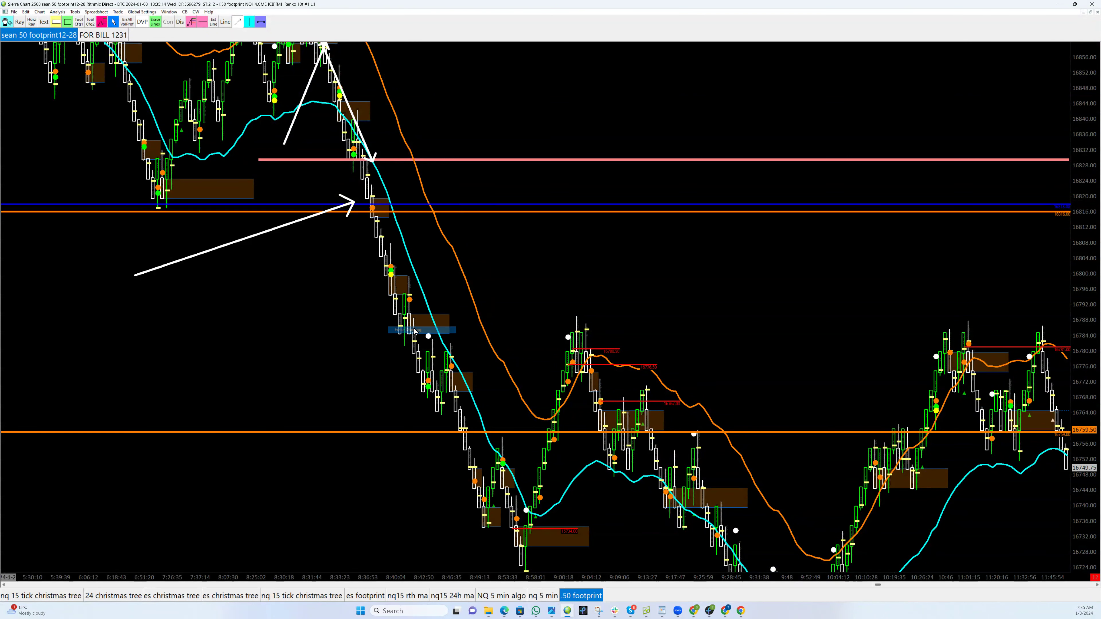
pyautogui.rightClick(339, 203)
pyautogui.rightClick(292, 224)
pyautogui.rightClick(292, 224)
# Step: Erase the long blue-level arrow, draw an arrow X at the orange break and two arrows at candles below
pyautogui.click(317, 387)
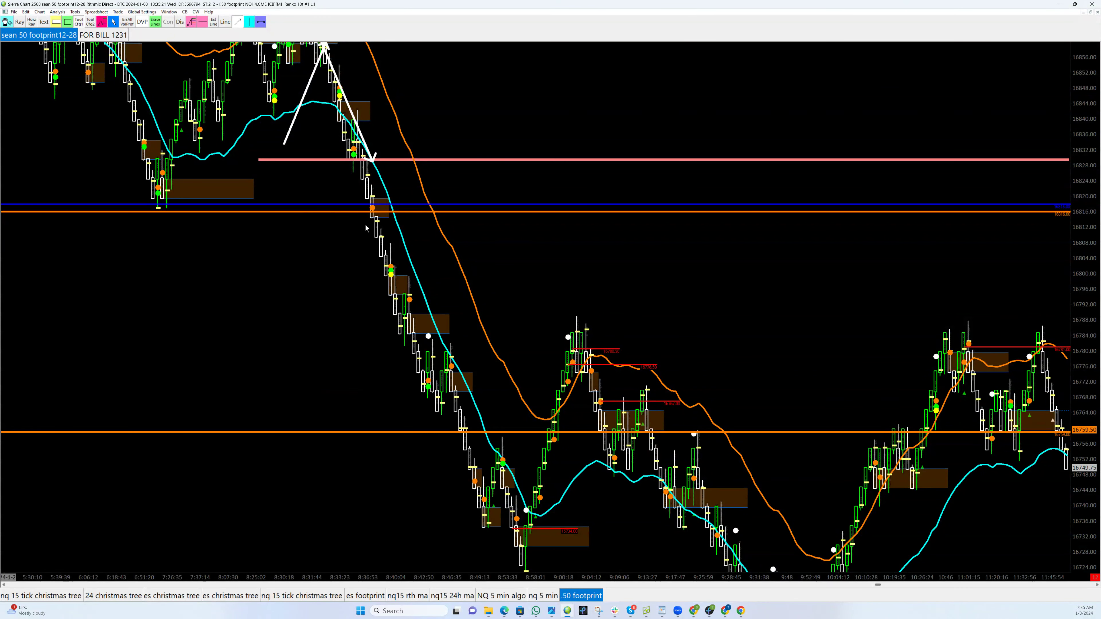
pyautogui.moveTo(345, 199); pyautogui.dragTo(368, 233)
pyautogui.moveTo(363, 191); pyautogui.dragTo(336, 217)
pyautogui.moveTo(358, 368); pyautogui.dragTo(410, 326)
pyautogui.moveTo(372, 397); pyautogui.dragTo(424, 362)
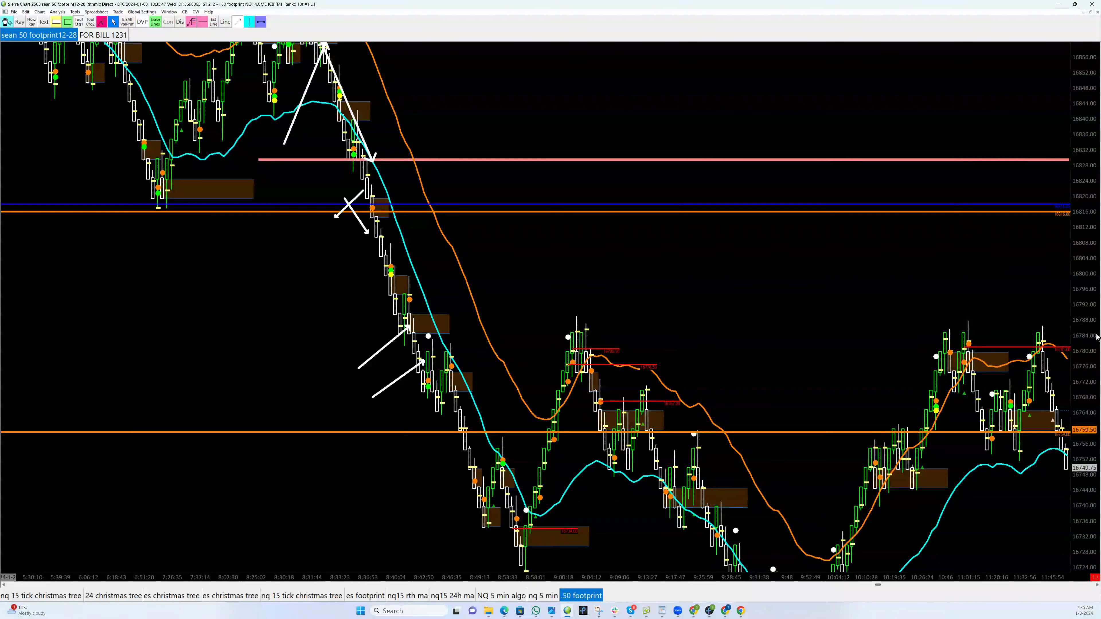
# Step: Draw horizontal arrows along the bottom and the low near 16734
pyautogui.scroll(-5, 1095, 346)
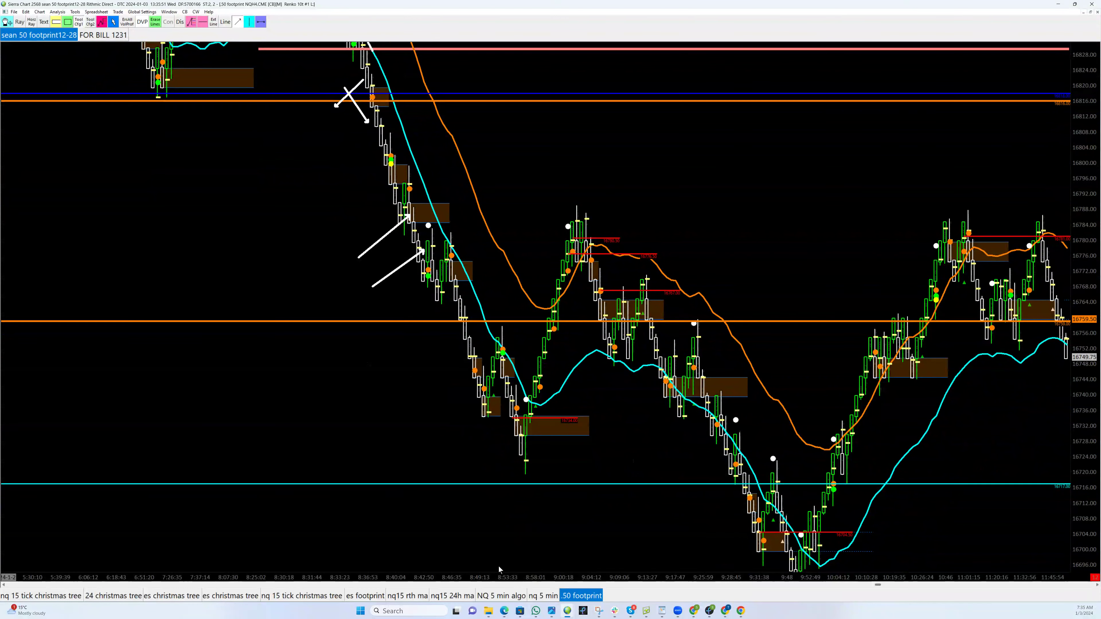
pyautogui.moveTo(485, 564); pyautogui.dragTo(575, 563)
pyautogui.moveTo(442, 420); pyautogui.dragTo(575, 421)
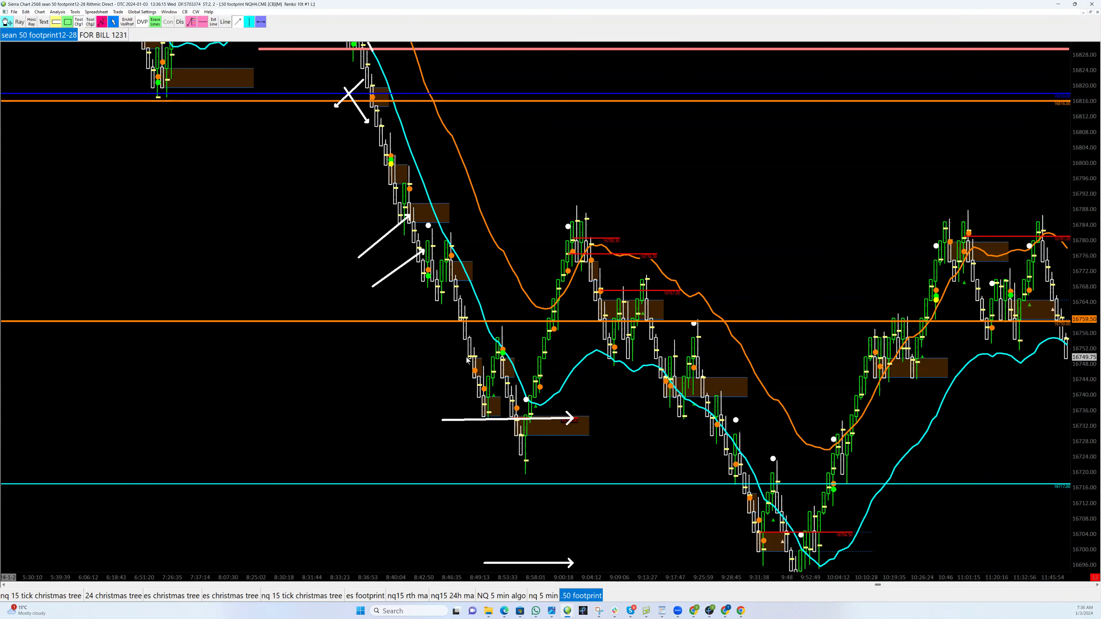
# Step: Draw an arrow rising from the low to the rally high, capped by two flat arrows near 16780
pyautogui.click(488, 423)
pyautogui.click(555, 241)
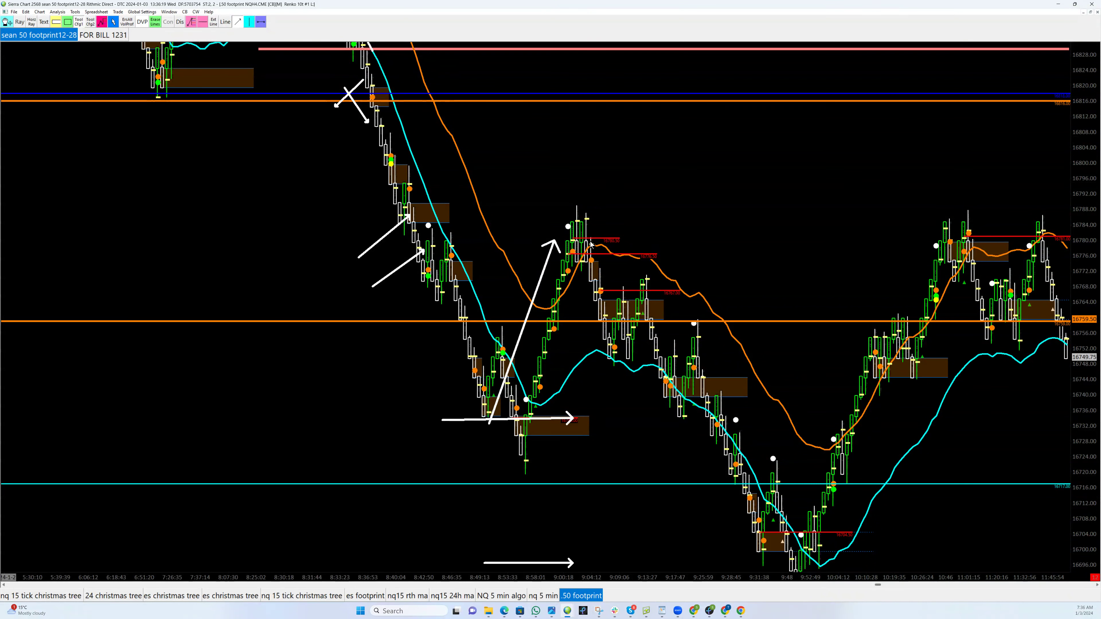
pyautogui.click(522, 237)
pyautogui.click(616, 238)
pyautogui.click(532, 253)
pyautogui.click(643, 251)
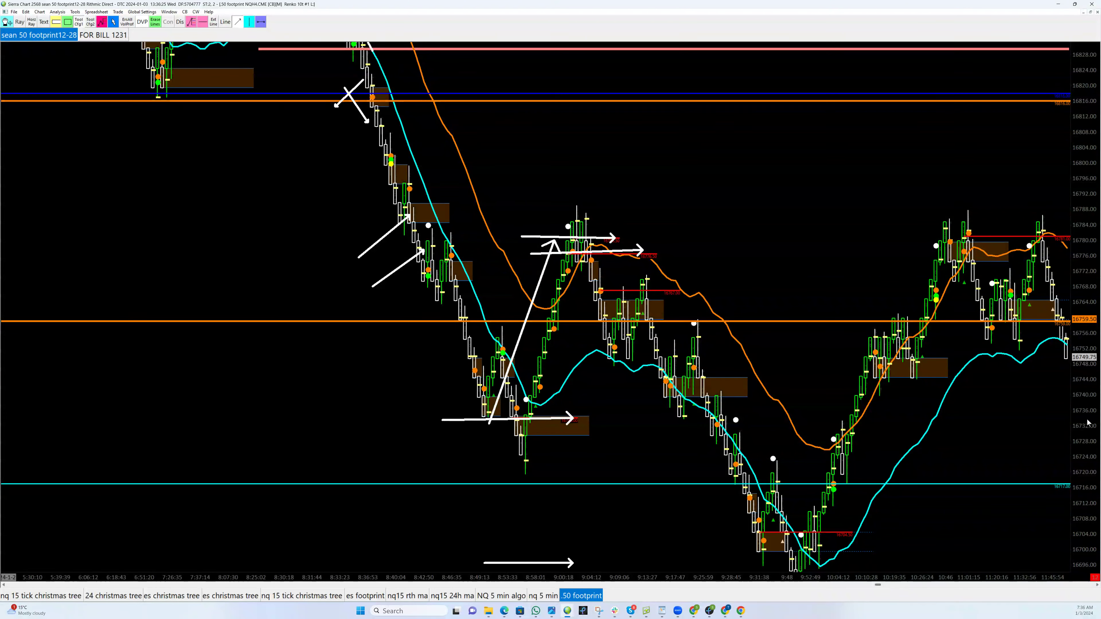
pyautogui.scroll(-8, 1090, 422)
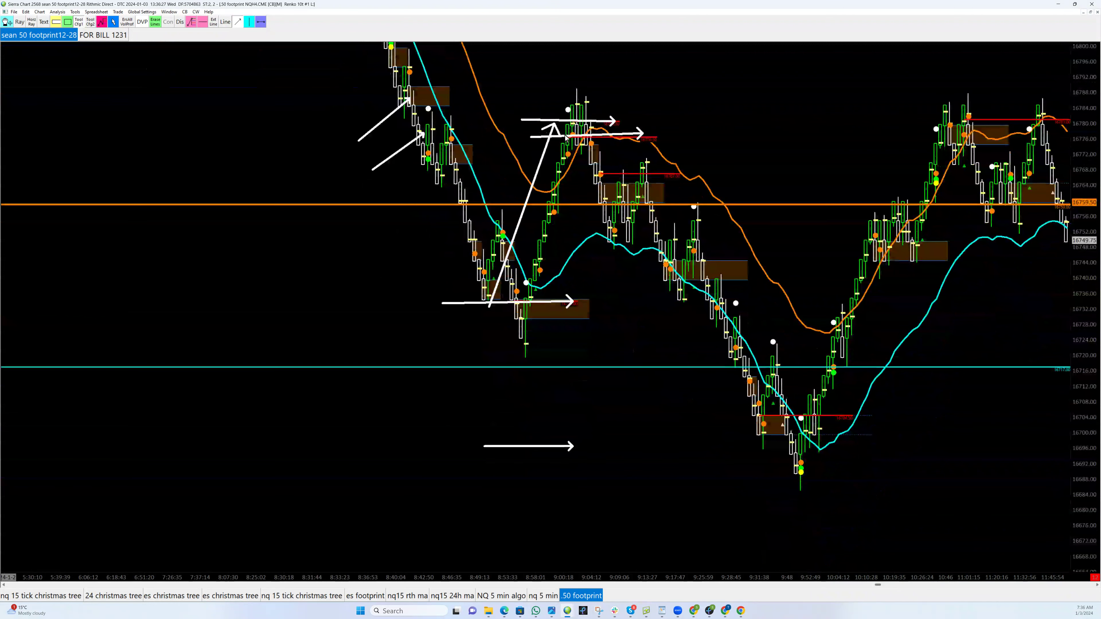
# Step: Draw an arrow down from the 16782 high, arrows at the rejection and low, then compress the price scale
pyautogui.moveTo(573, 114); pyautogui.dragTo(644, 187)
pyautogui.moveTo(391, 124)
pyautogui.mouseDown()
pyautogui.moveTo(433, 164)
pyautogui.moveTo(395, 157)
pyautogui.mouseUp()
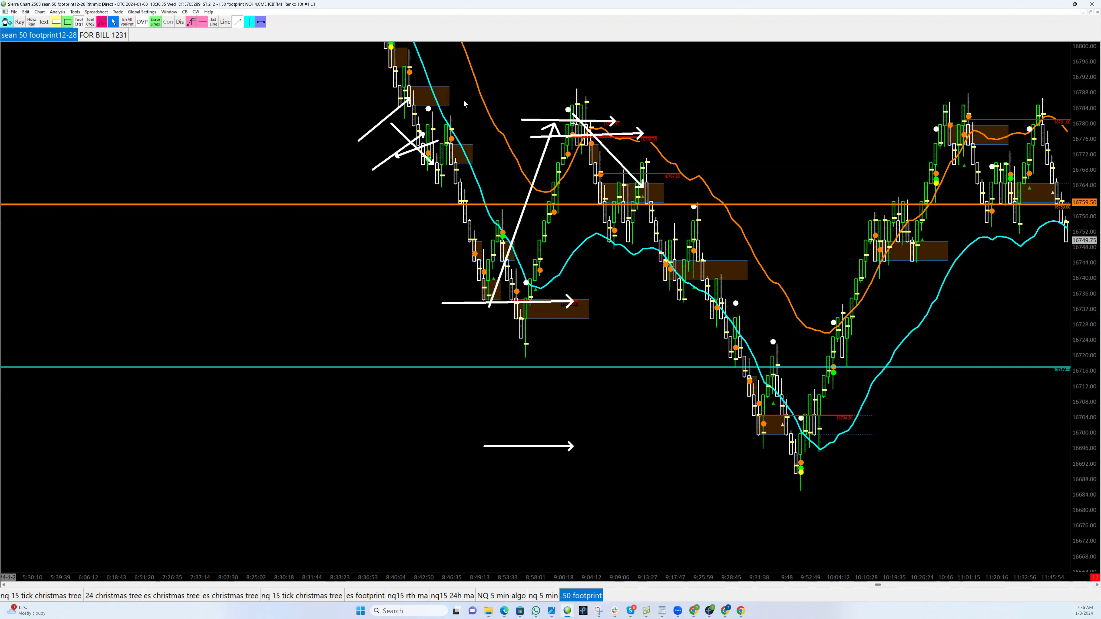
pyautogui.moveTo(470, 282)
pyautogui.mouseDown()
pyautogui.moveTo(541, 319)
pyautogui.moveTo(519, 308)
pyautogui.moveTo(494, 319)
pyautogui.moveTo(428, 204)
pyautogui.mouseUp()
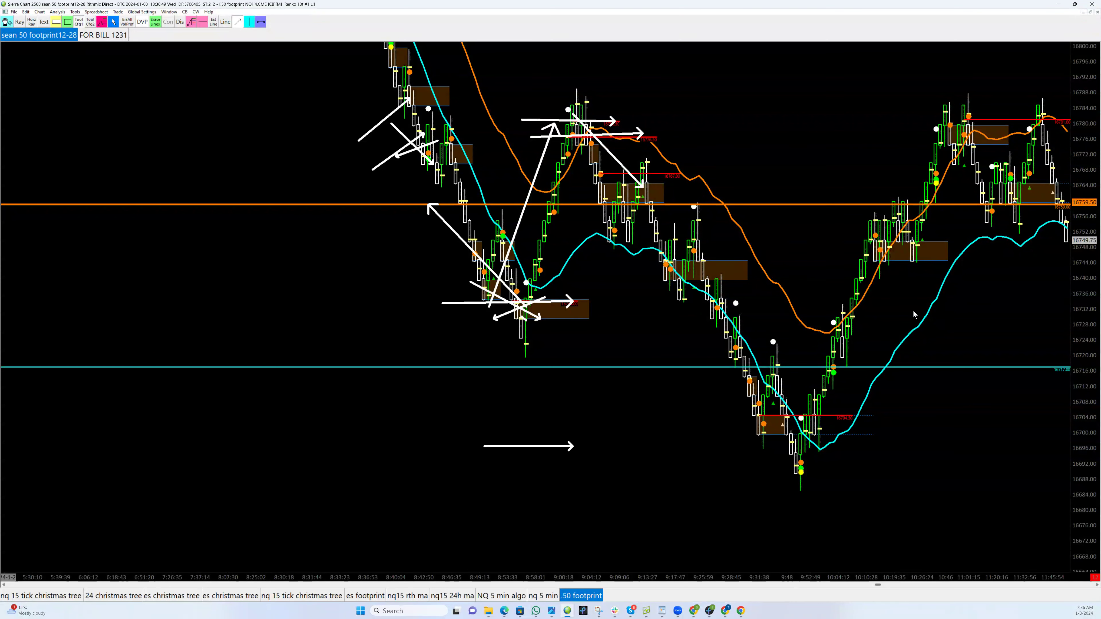
pyautogui.moveTo(1092, 398); pyautogui.dragTo(1092, 354)
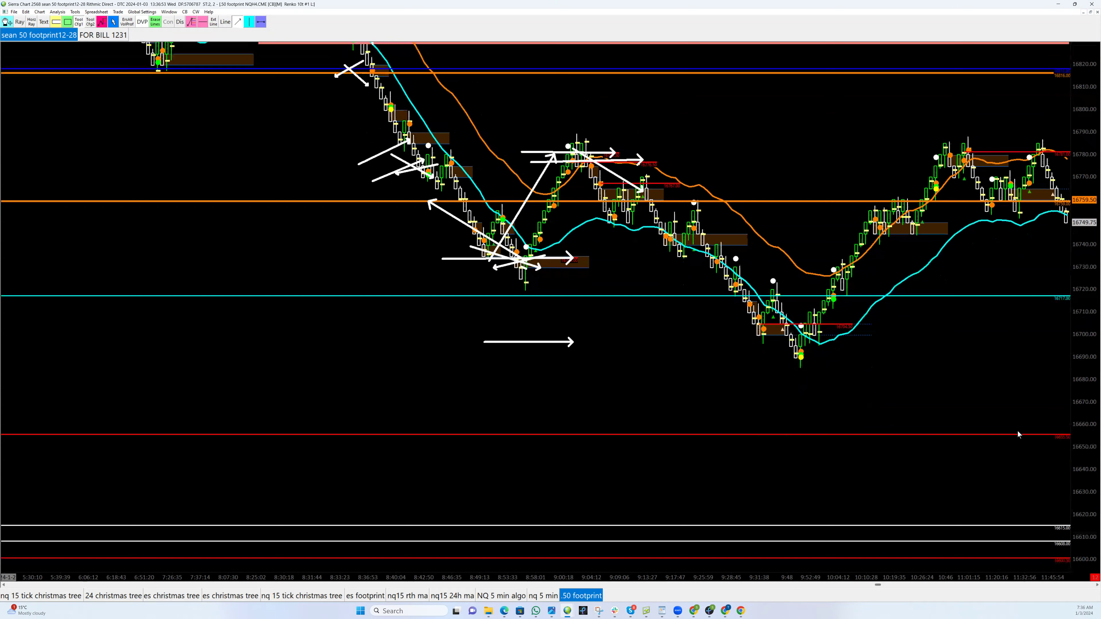
# Step: Draw a vertical arrow down from the red level, a flat arrow at the low and a long decline arrow
pyautogui.moveTo(675, 434); pyautogui.dragTo(681, 560)
pyautogui.moveTo(451, 256); pyautogui.dragTo(489, 257)
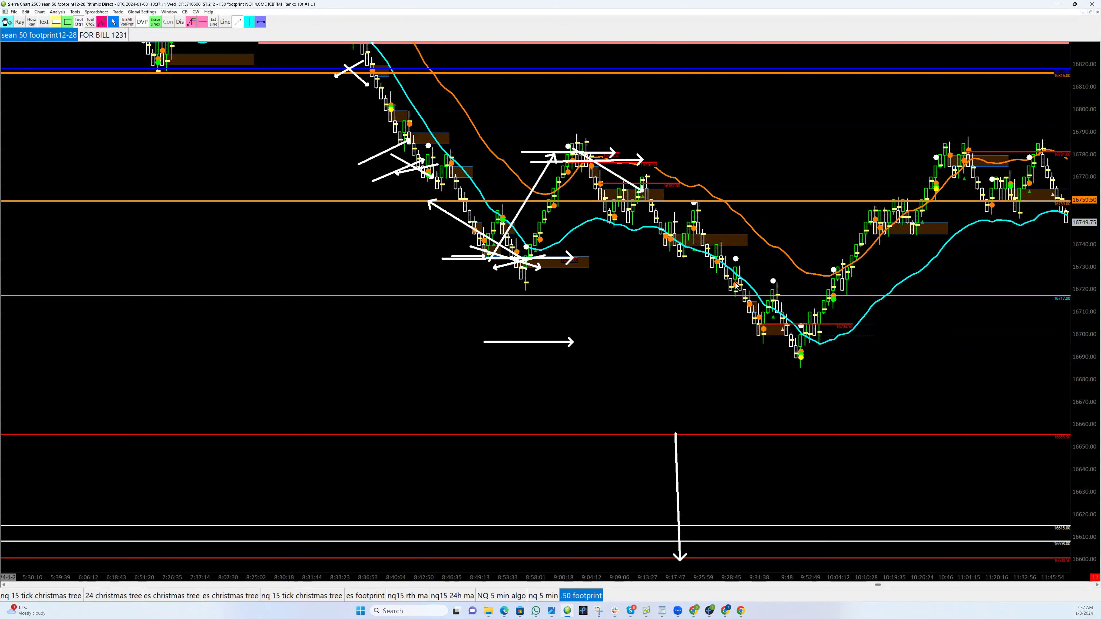
pyautogui.moveTo(494, 154)
pyautogui.mouseDown()
pyautogui.moveTo(710, 245)
pyautogui.moveTo(756, 288)
pyautogui.moveTo(741, 290)
pyautogui.moveTo(752, 301)
pyautogui.moveTo(733, 294)
pyautogui.moveTo(733, 265)
pyautogui.mouseUp()
pyautogui.moveTo(698, 354); pyautogui.dragTo(741, 305)
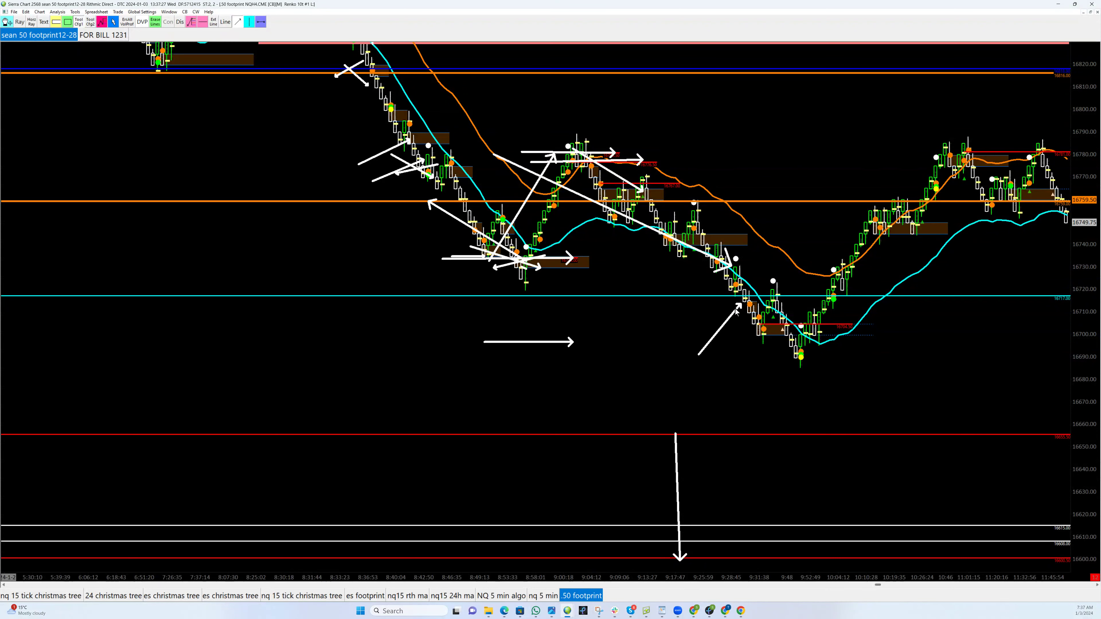
# Step: Add upward and horizontal arrows at the low near 16700 and a diagonal arrow up the following rally
pyautogui.moveTo(736, 347); pyautogui.dragTo(771, 282)
pyautogui.moveTo(747, 300); pyautogui.dragTo(774, 300)
pyautogui.moveTo(759, 343); pyautogui.dragTo(843, 341)
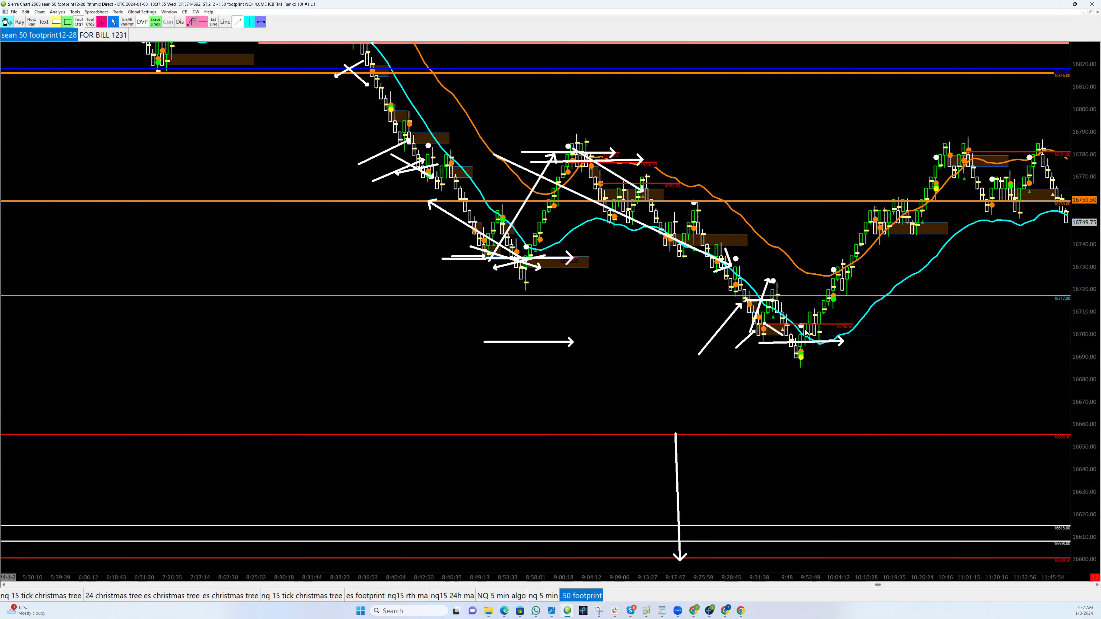
pyautogui.moveTo(759, 345); pyautogui.dragTo(815, 344)
pyautogui.moveTo(815, 334); pyautogui.dragTo(787, 334)
pyautogui.moveTo(825, 271)
pyautogui.mouseDown()
pyautogui.moveTo(852, 291)
pyautogui.moveTo(832, 256)
pyautogui.moveTo(969, 118)
pyautogui.mouseUp()
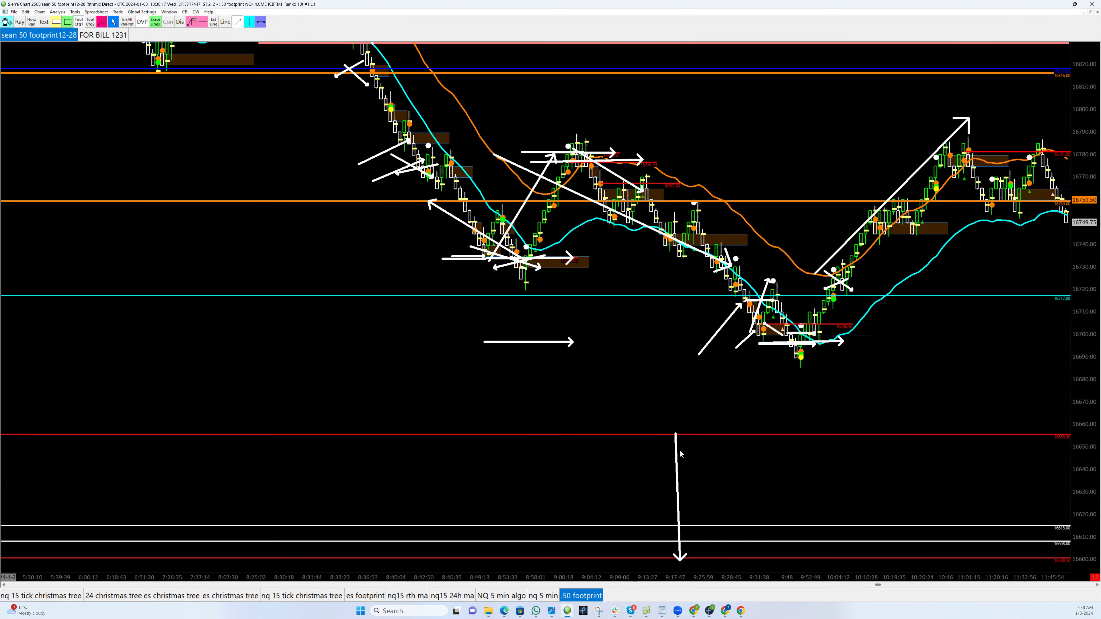
# Step: Cross two arrows at the lower red levels, draw a rally arrow and a flat arrow at the 16795 high, then show later bars
pyautogui.moveTo(676, 435); pyautogui.dragTo(778, 551)
pyautogui.moveTo(788, 424); pyautogui.dragTo(662, 549)
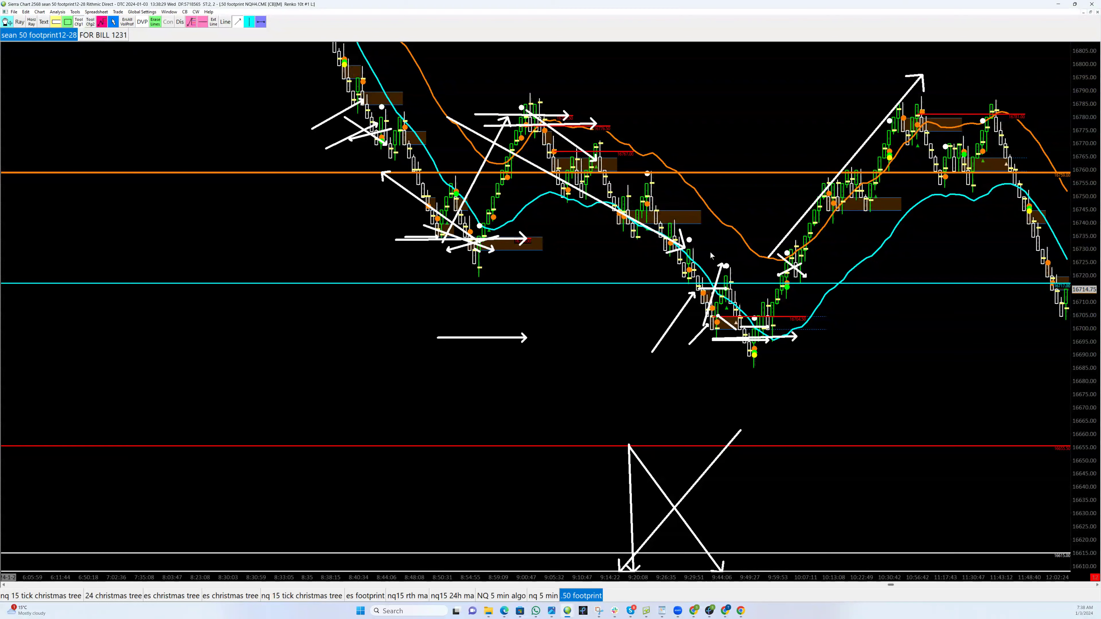
pyautogui.moveTo(680, 295)
pyautogui.mouseDown()
pyautogui.moveTo(812, 201)
pyautogui.moveTo(892, 107)
pyautogui.moveTo(926, 93)
pyautogui.mouseUp()
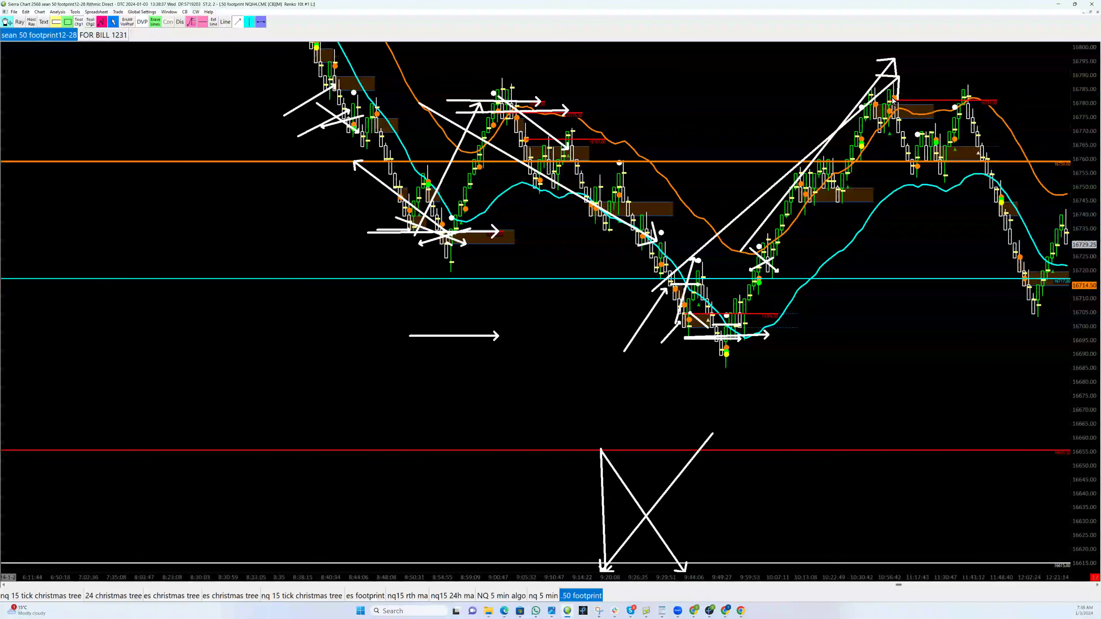
pyautogui.moveTo(876, 91); pyautogui.dragTo(993, 89)
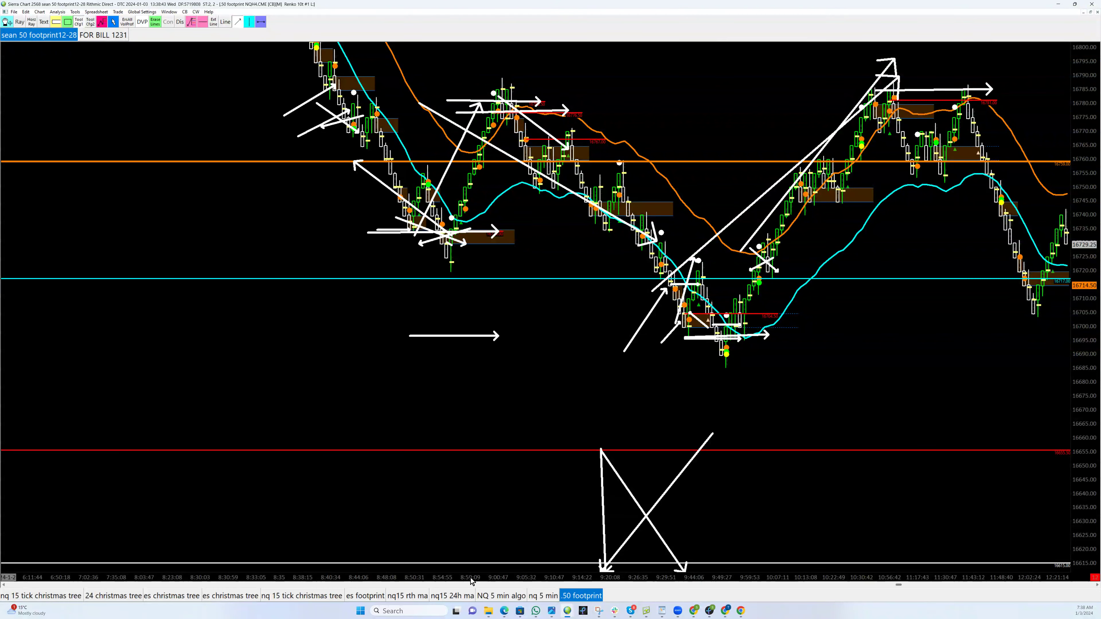
pyautogui.moveTo(896, 586); pyautogui.dragTo(1010, 577)
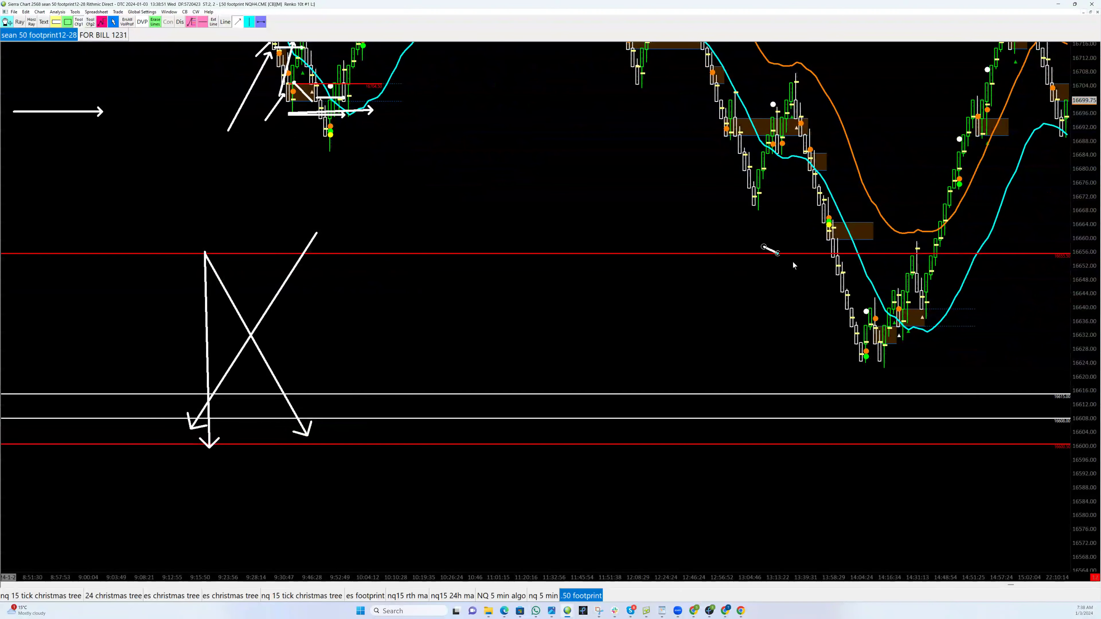
# Step: Place X-shaped arrow pairs at the red 16655 level and the white levels near 16610
pyautogui.click(800, 273)
pyautogui.click(764, 280)
pyautogui.click(820, 425)
pyautogui.click(819, 393)
pyautogui.click(770, 429)
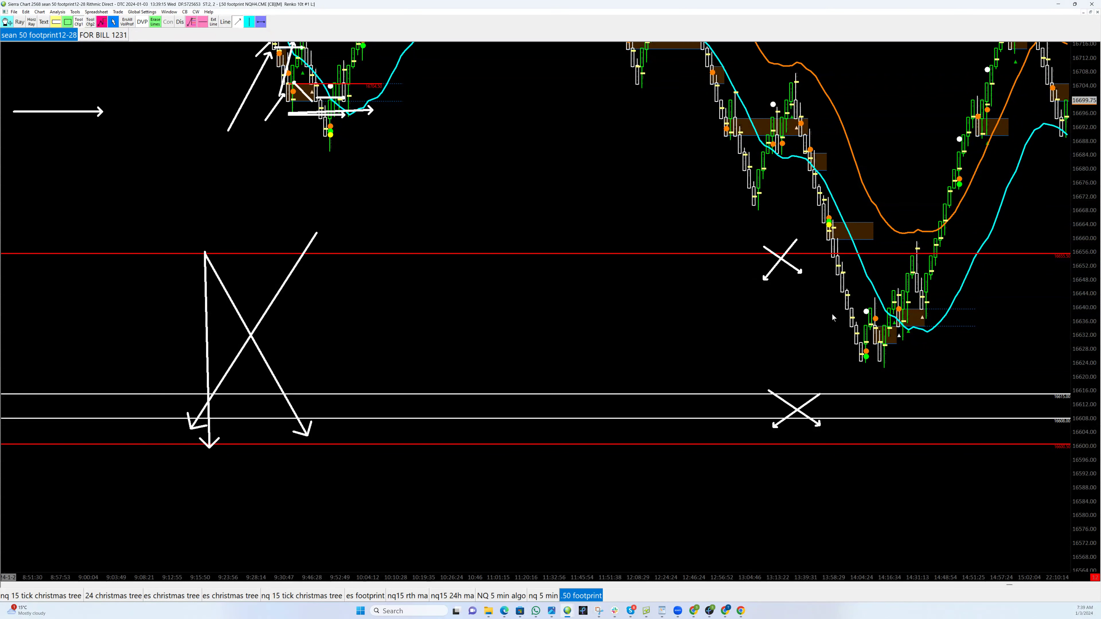
# Step: Draw arrows at the red-level candle and the low near 16624, then shift the chart to show higher prices
pyautogui.moveTo(797, 285); pyautogui.dragTo(825, 229)
pyautogui.moveTo(809, 364); pyautogui.dragTo(867, 339)
pyautogui.moveTo(856, 361); pyautogui.dragTo(926, 360)
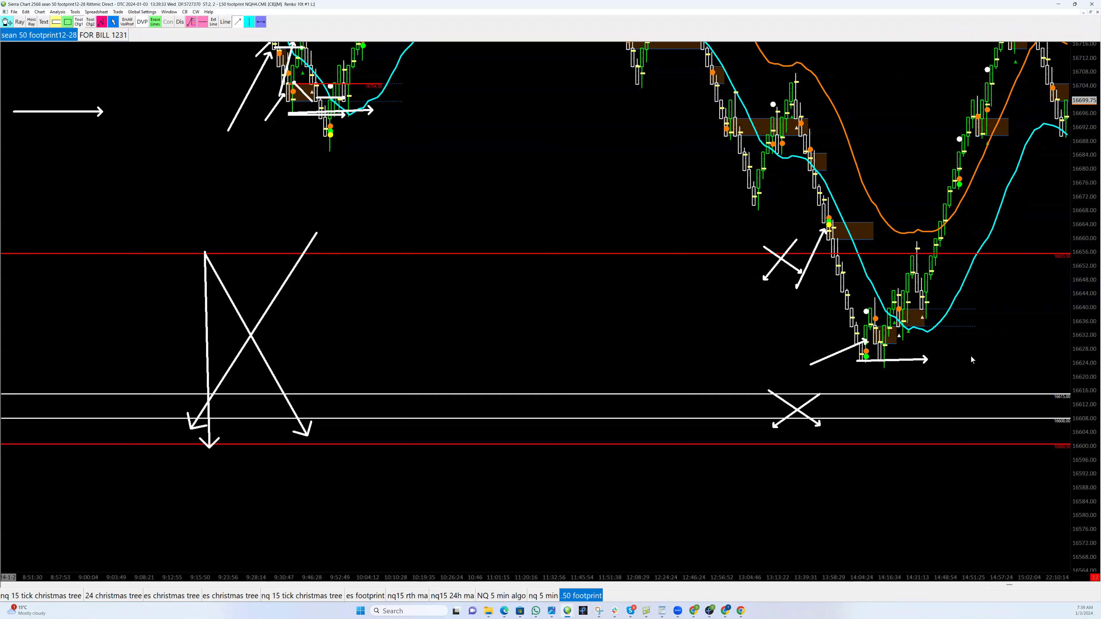
pyautogui.moveTo(847, 529)
pyautogui.mouseDown()
pyautogui.moveTo(899, 560)
pyautogui.moveTo(851, 564)
pyautogui.mouseUp()
pyautogui.moveTo(1097, 269); pyautogui.dragTo(1094, 509)
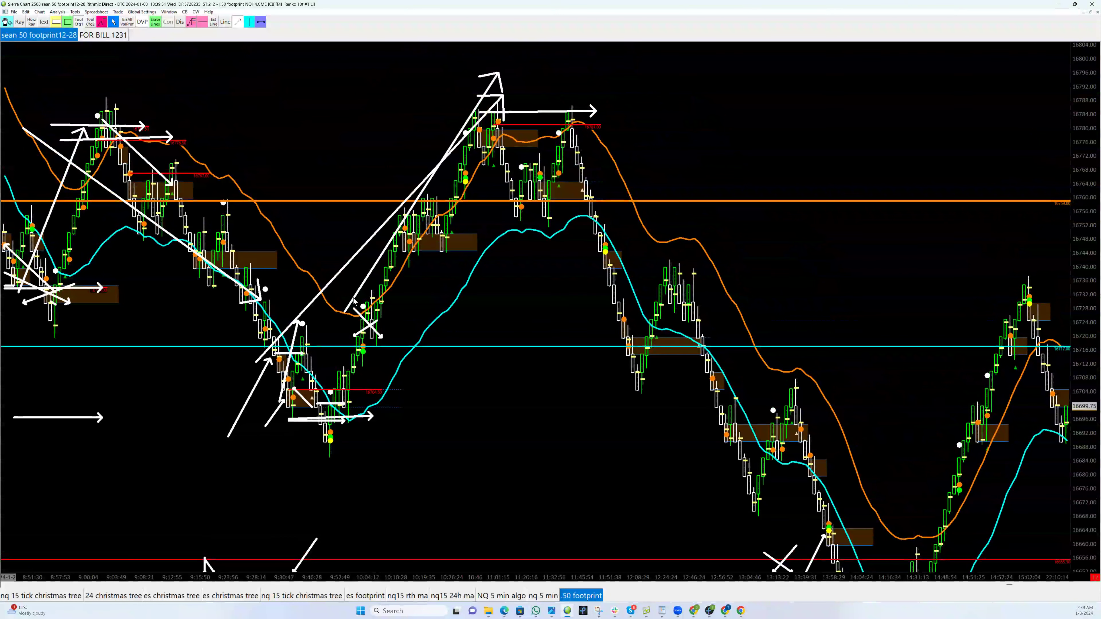
# Step: Draw two flat arrows near 16780, a crossed pair above them, and an arrow rising to 16800
pyautogui.moveTo(670, 149); pyautogui.dragTo(778, 147)
pyautogui.moveTo(675, 122); pyautogui.dragTo(783, 122)
pyautogui.moveTo(753, 89)
pyautogui.mouseDown()
pyautogui.moveTo(788, 109)
pyautogui.moveTo(754, 114)
pyautogui.moveTo(768, 94)
pyautogui.moveTo(797, 126)
pyautogui.mouseUp()
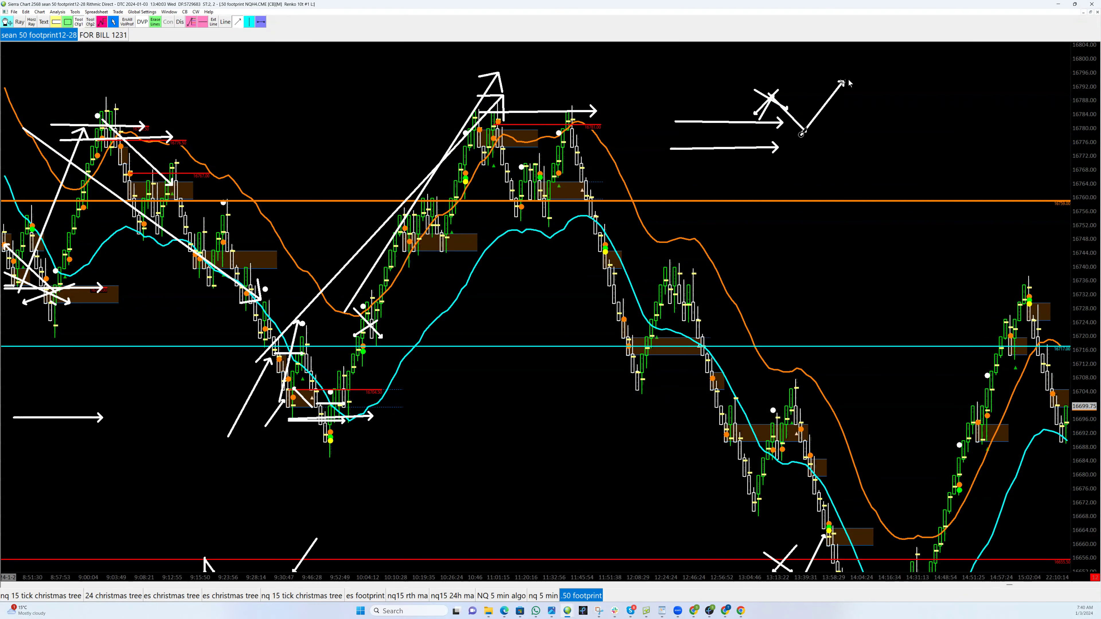
pyautogui.click(887, 54)
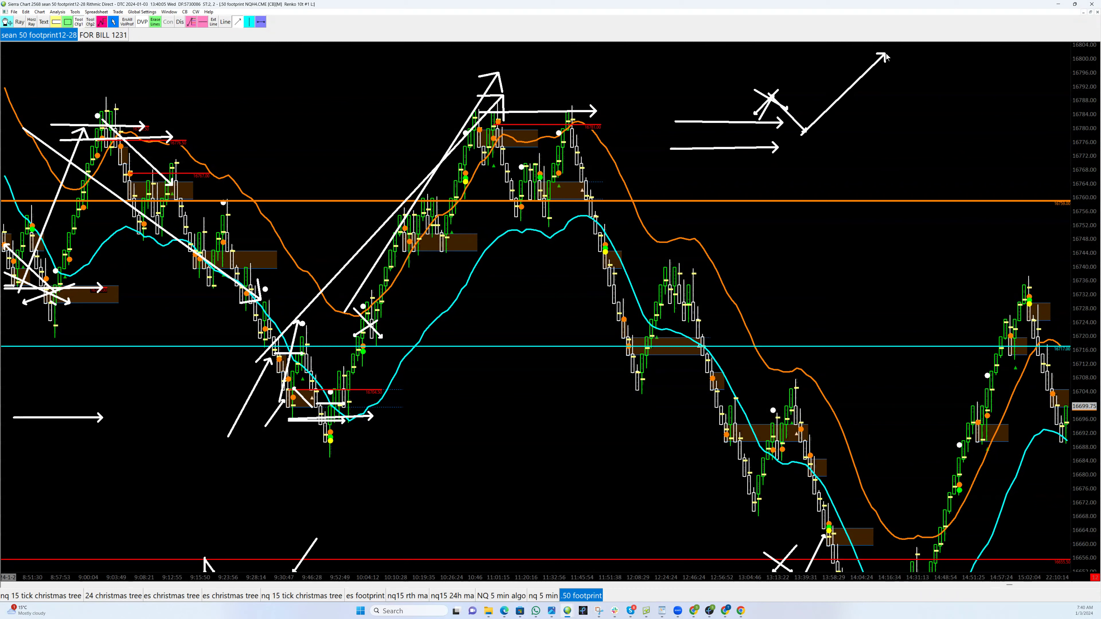